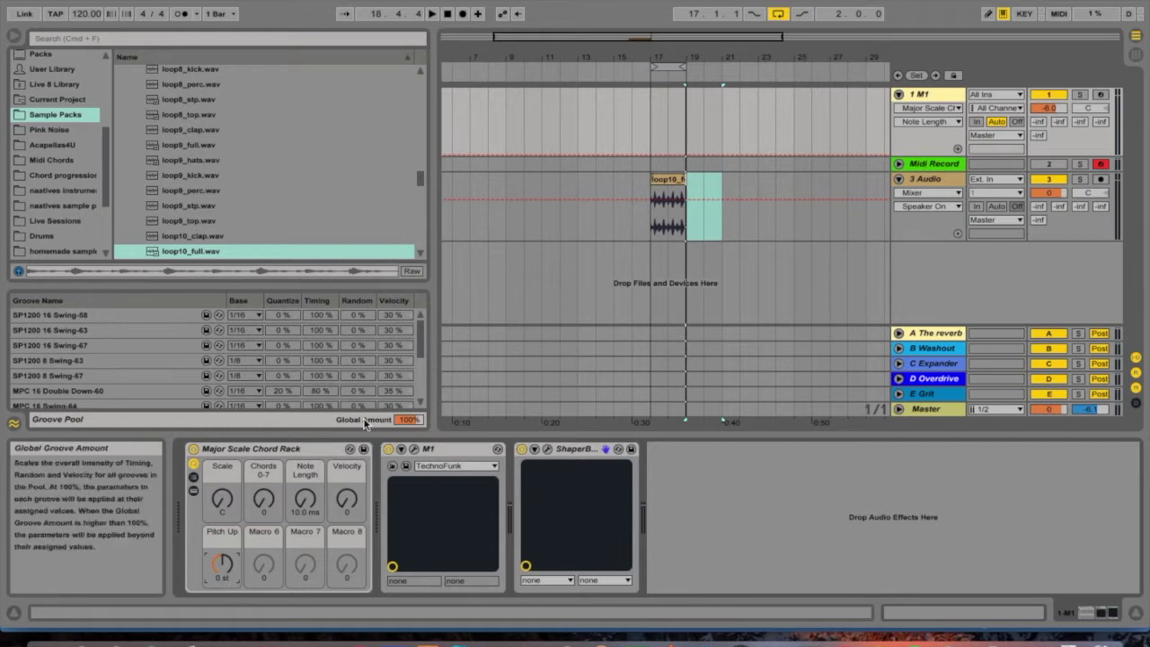
# - Deactivate the Major Scale Chord Rack and ShaperBox on the M1 track and open the M1 instrument window
pyautogui.click(193, 449)
pyautogui.click(521, 450)
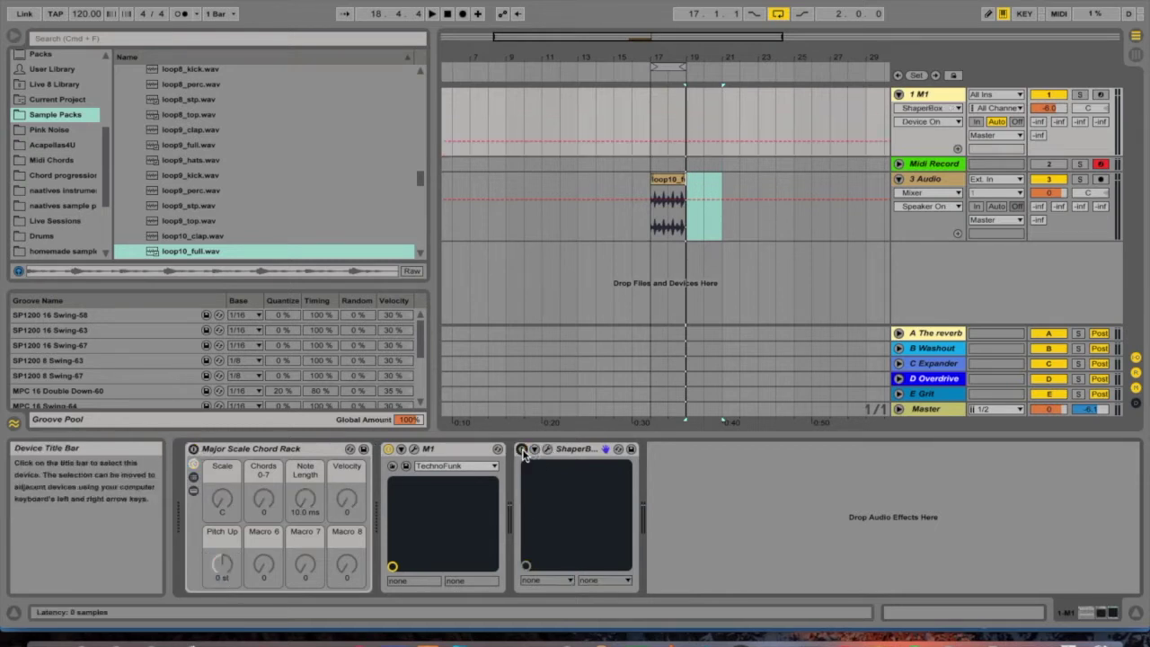
pyautogui.click(193, 449)
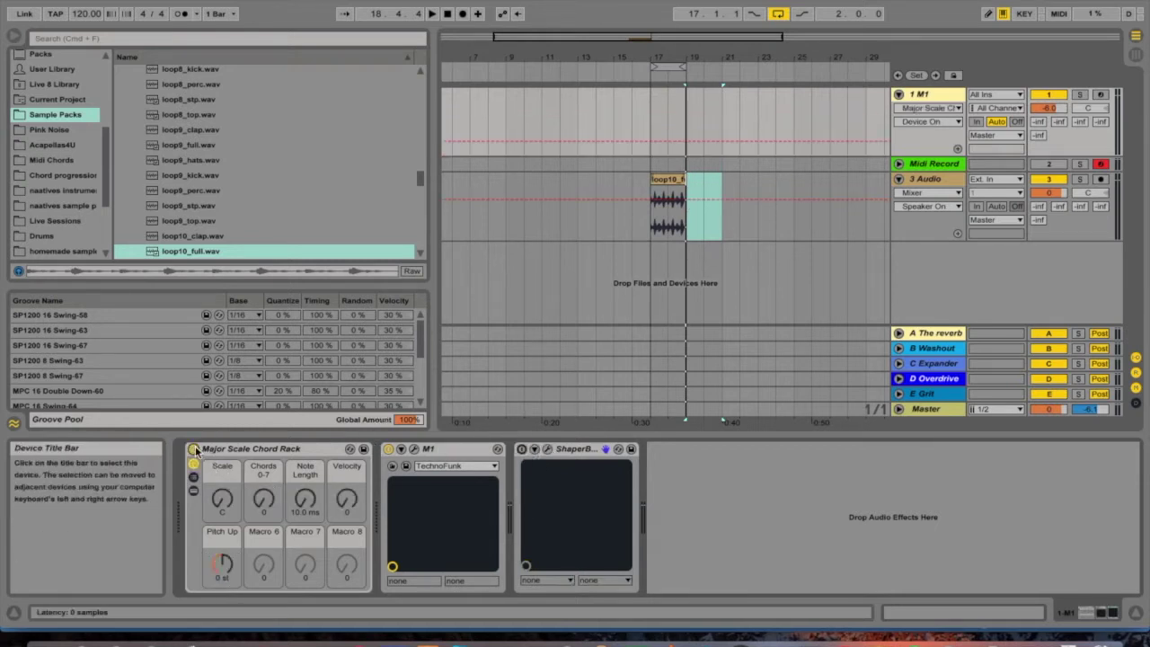
pyautogui.click(413, 448)
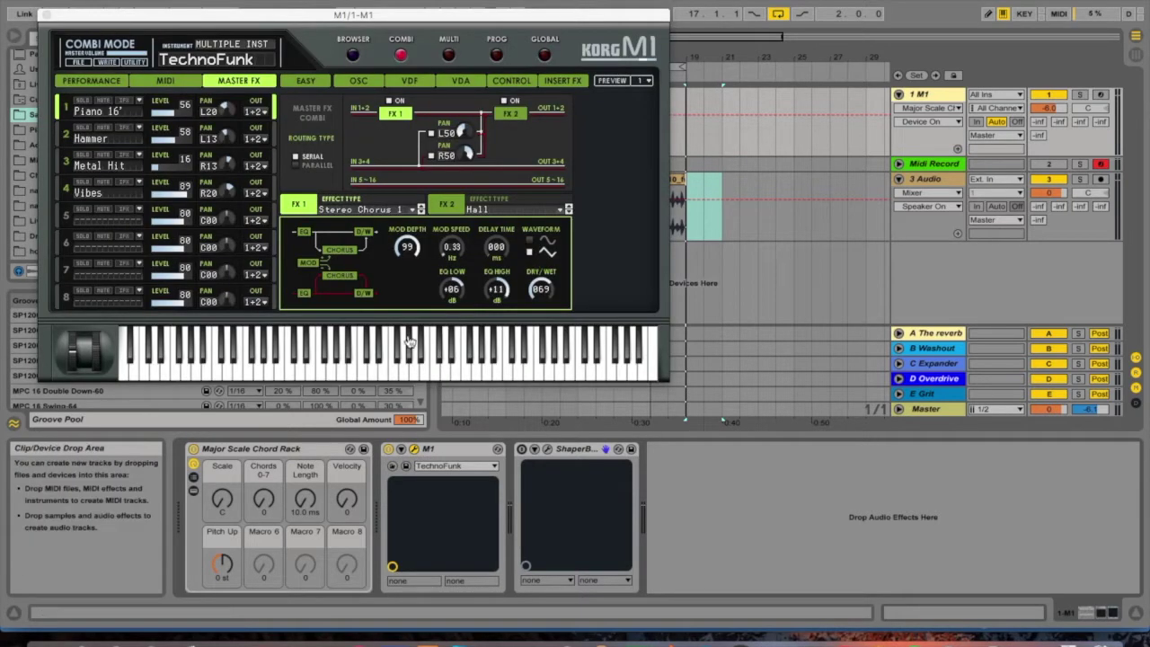
pyautogui.click(193, 449)
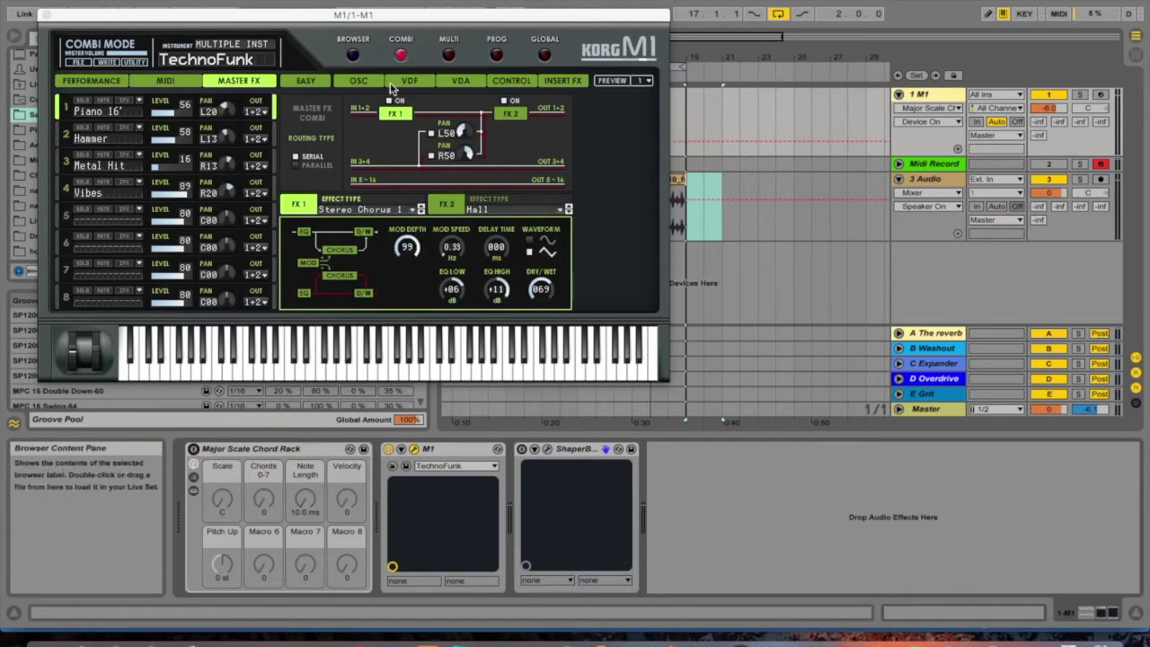
# - Arm the M1 track for recording, compare its sound with and without ShaperBox, and close the M1 instrument window
pyautogui.click(1101, 95)
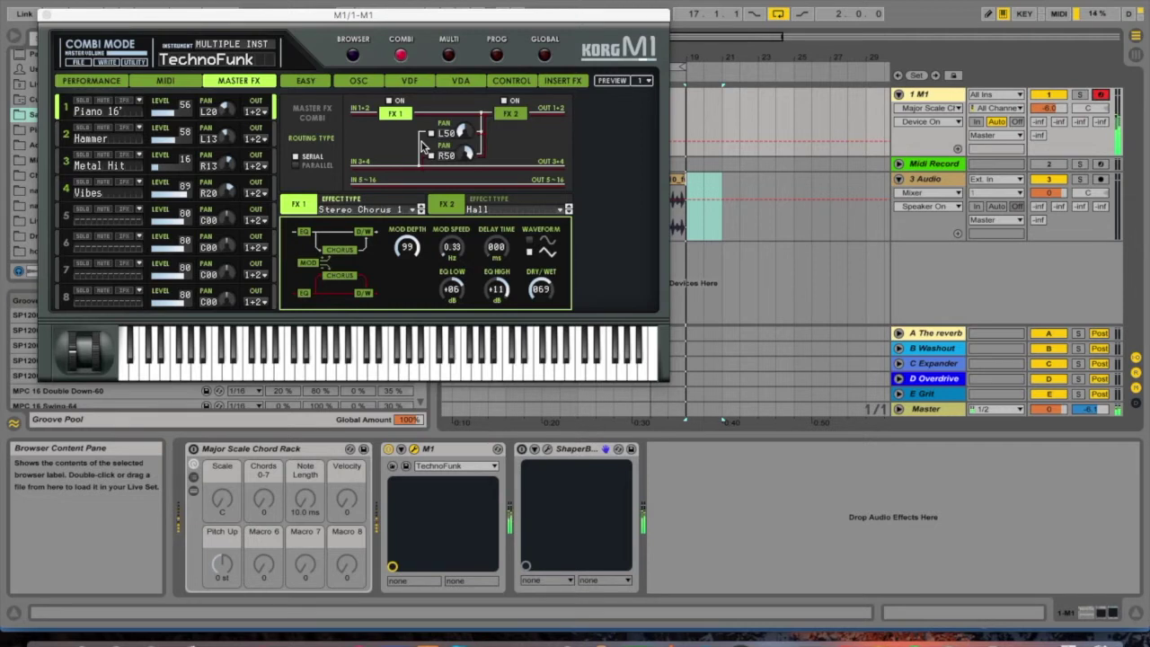
pyautogui.click(523, 450)
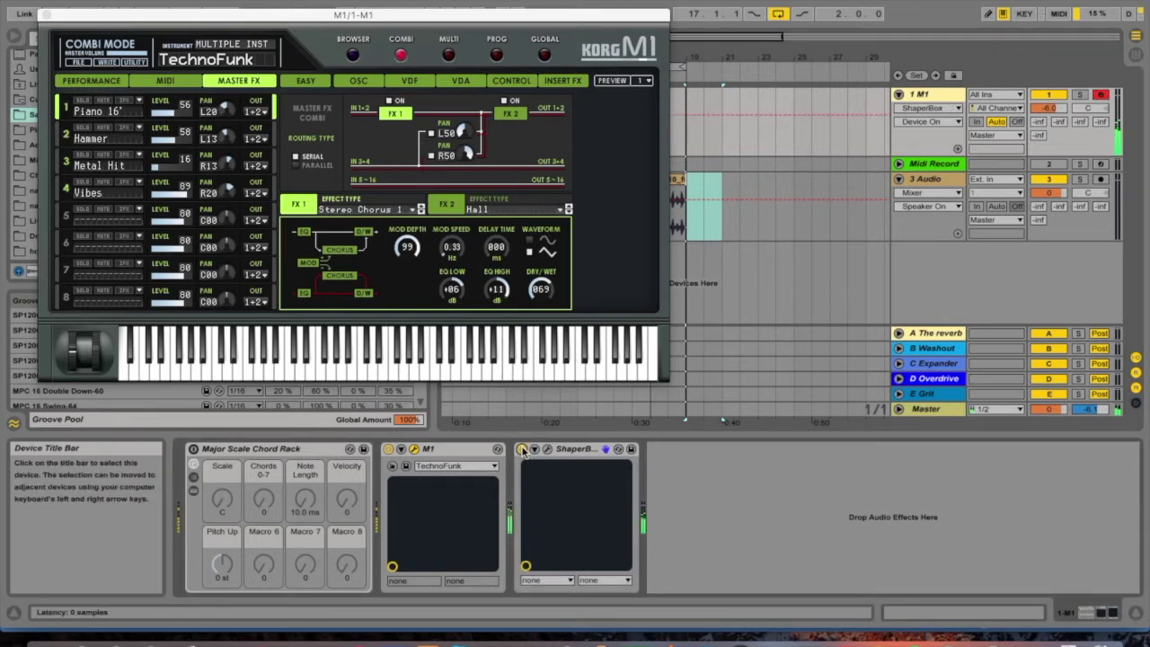
pyautogui.click(522, 449)
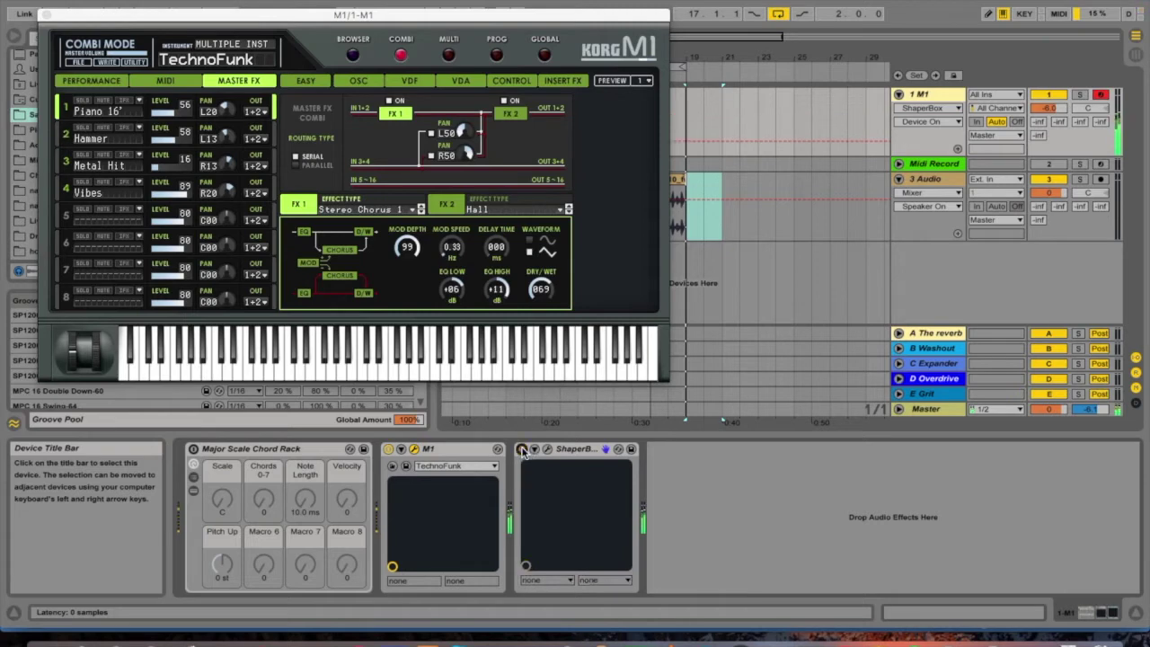
pyautogui.click(41, 16)
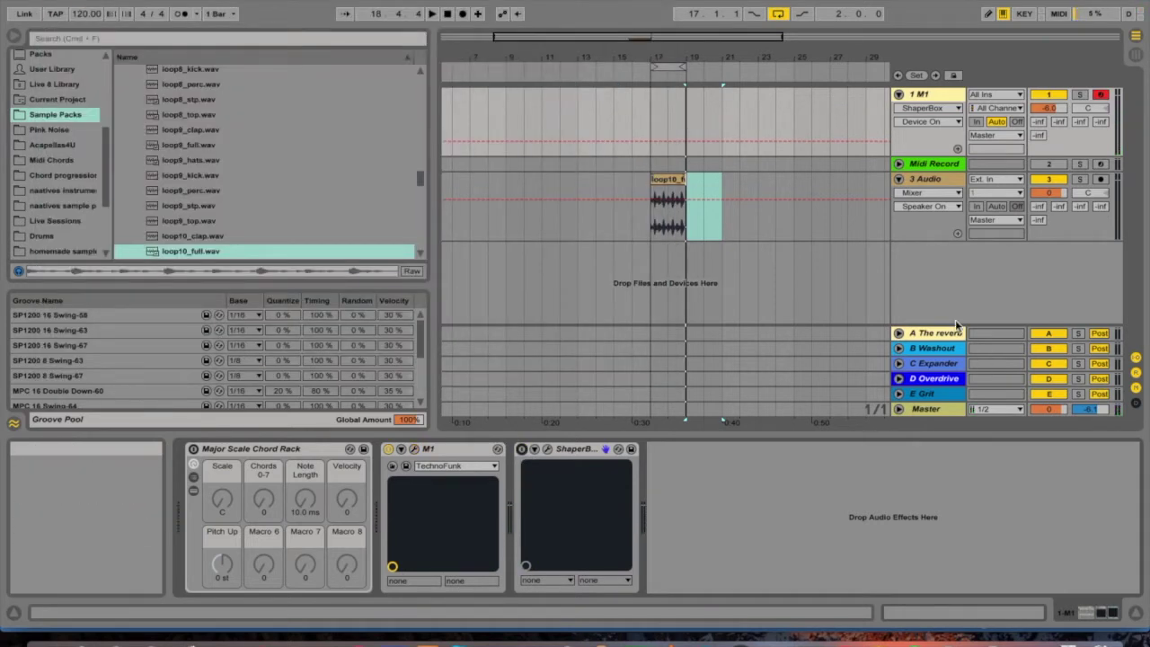
# - Unfold the Midi Record track, check its input routing, and fold it again
pyautogui.click(926, 179)
pyautogui.click(926, 163)
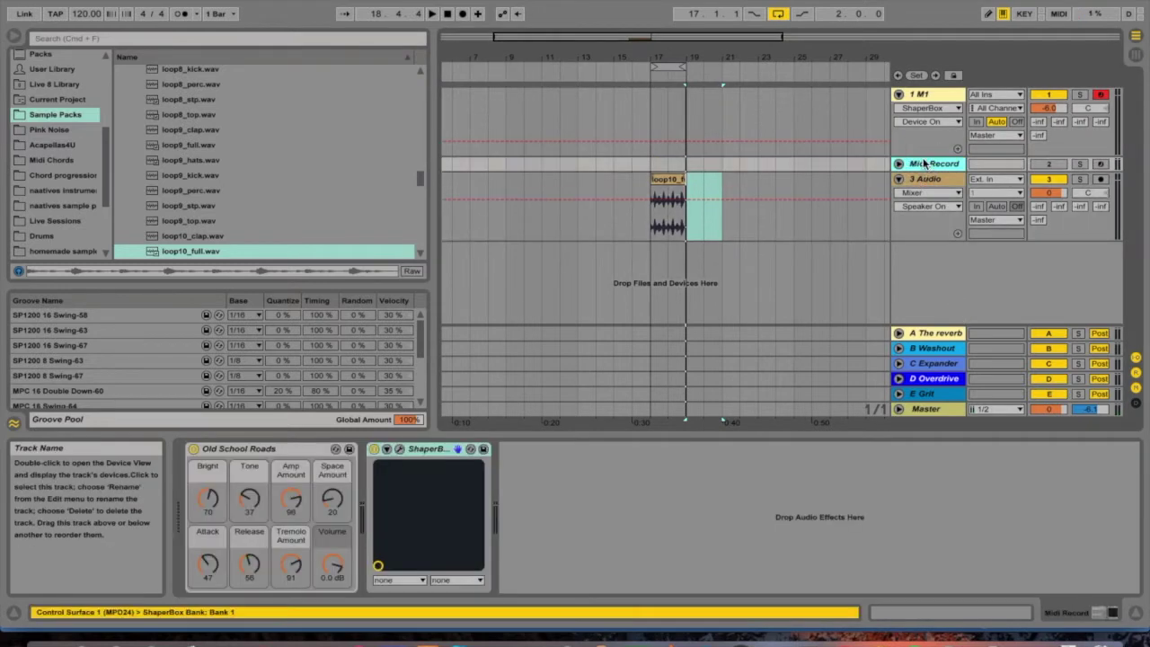
pyautogui.click(898, 164)
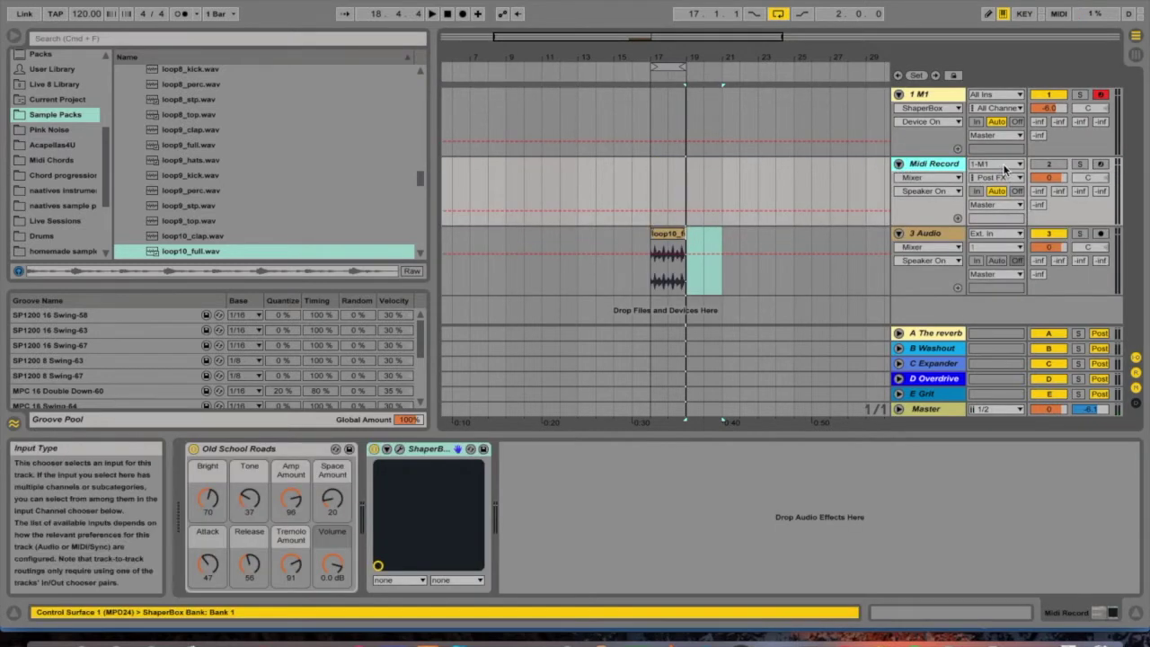
pyautogui.click(1005, 168)
pyautogui.click(1005, 168)
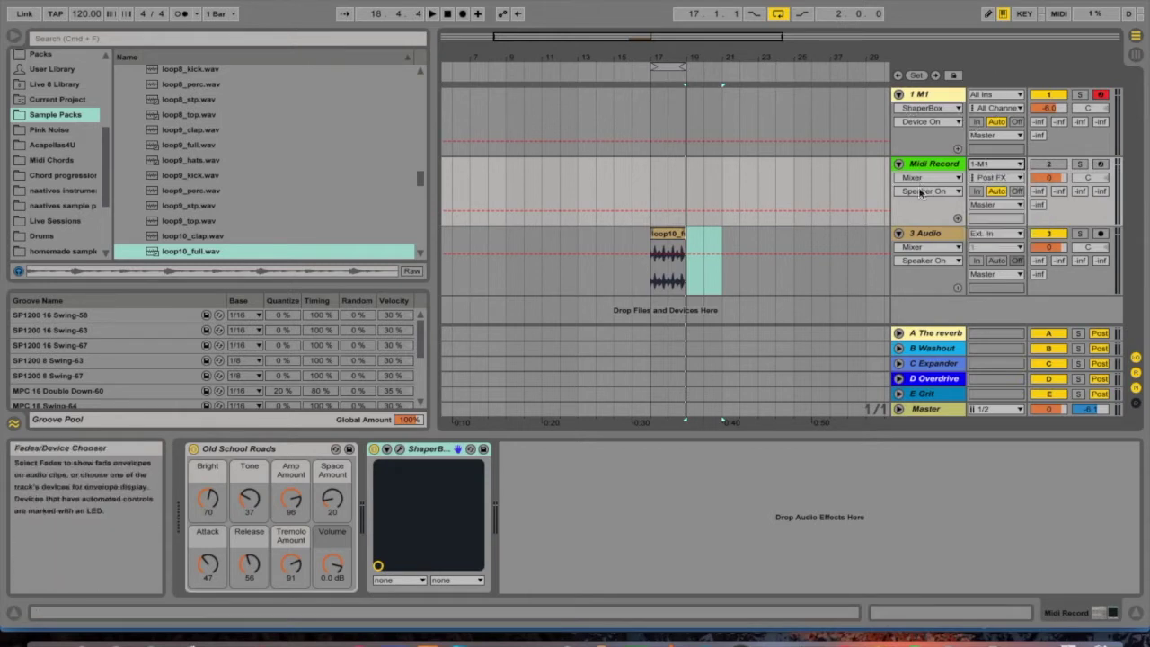
pyautogui.click(899, 165)
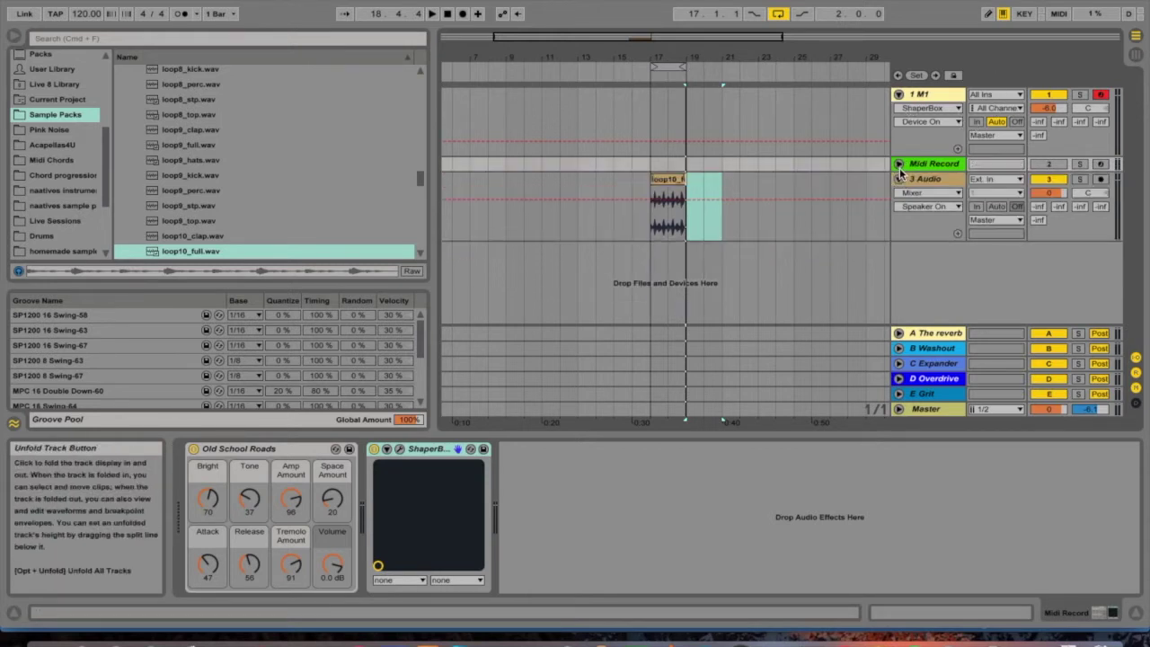
# - Play the drum loop on the 3 Audio track soloed from bar 17, ending with playback stopped and the solo off
pyautogui.click(668, 238)
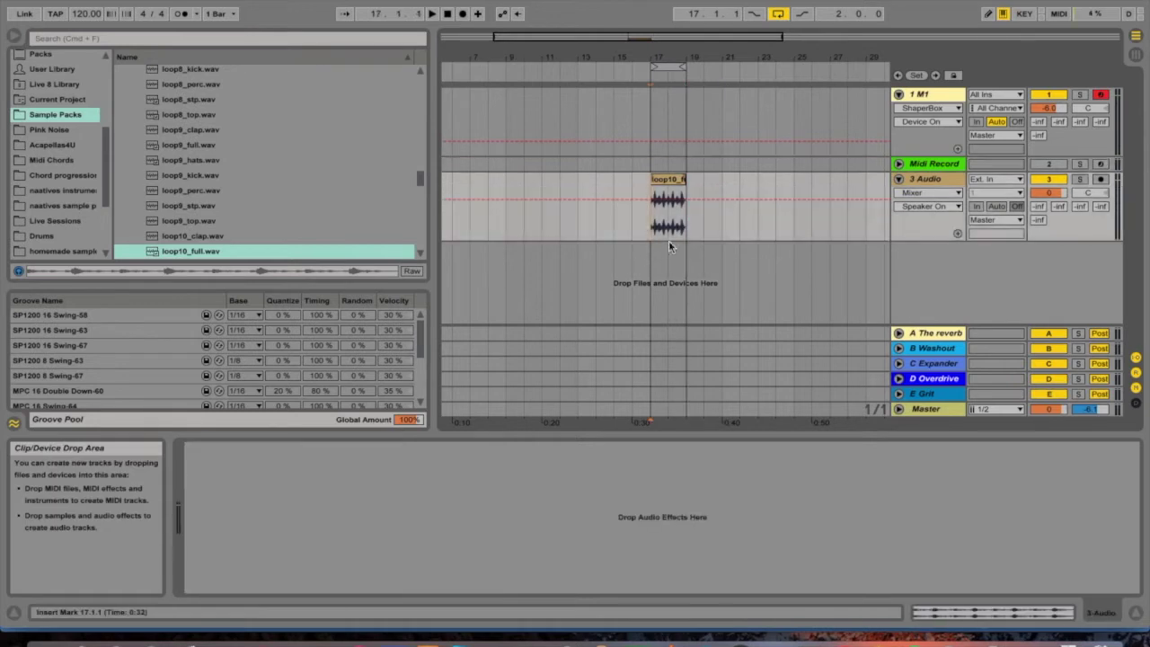
pyautogui.click(1081, 180)
pyautogui.press('space')
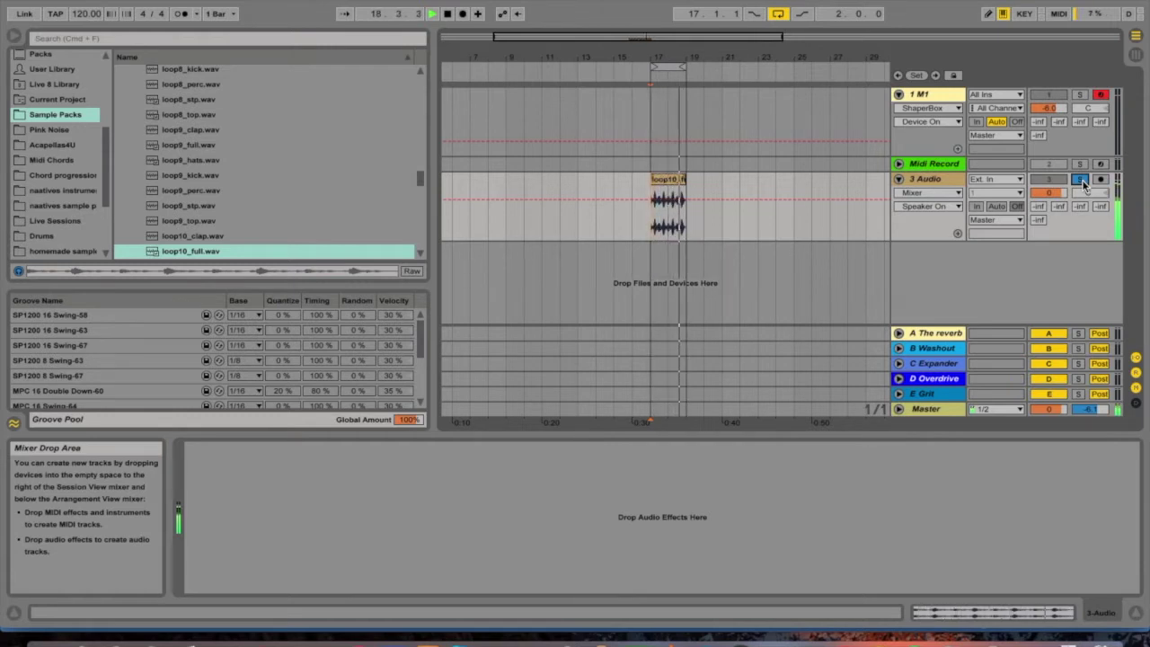
pyautogui.click(1081, 180)
pyautogui.press('space')
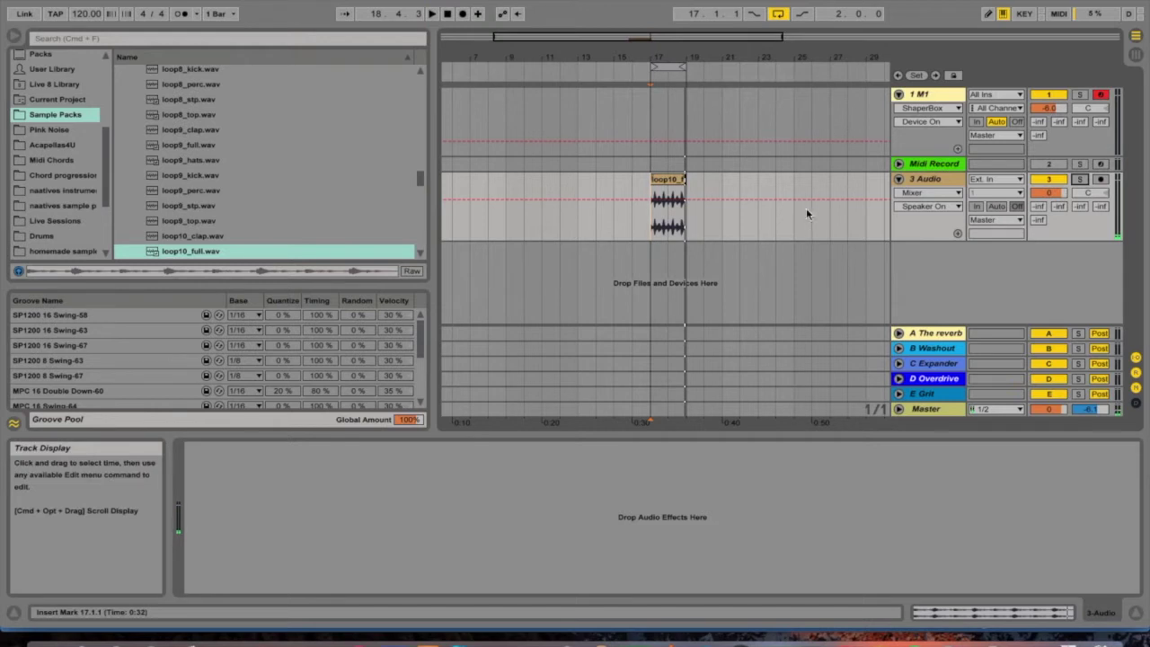
# - Activate the Major Scale Chord Rack on the M1 track and set its Scale macro to F
pyautogui.click(939, 95)
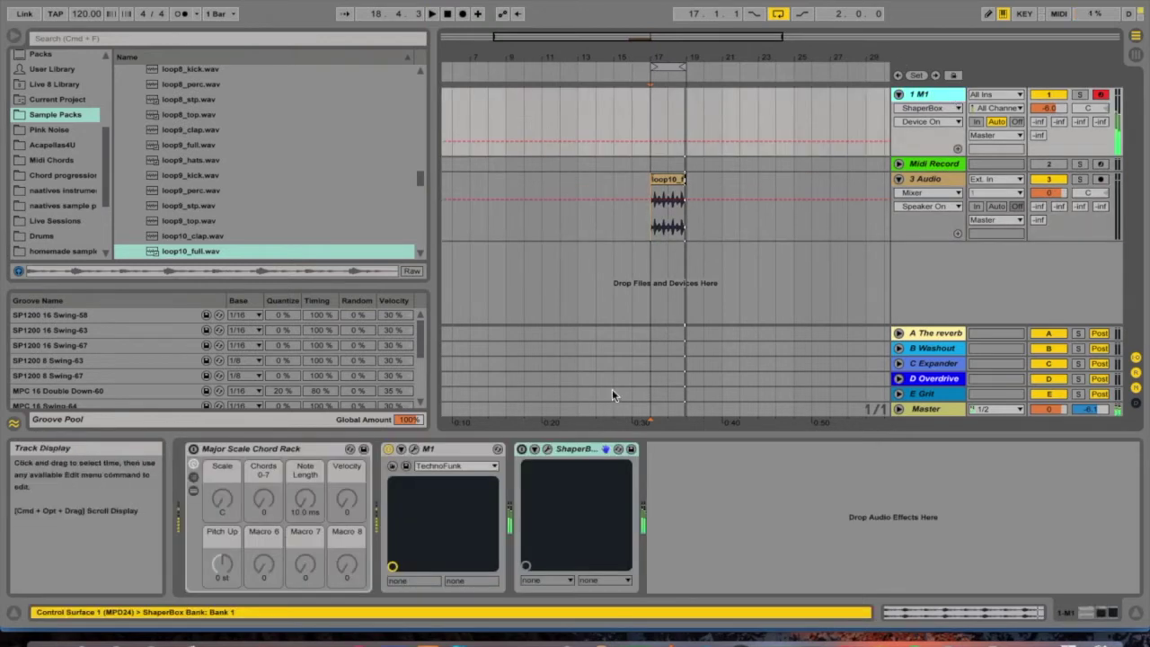
pyautogui.click(193, 456)
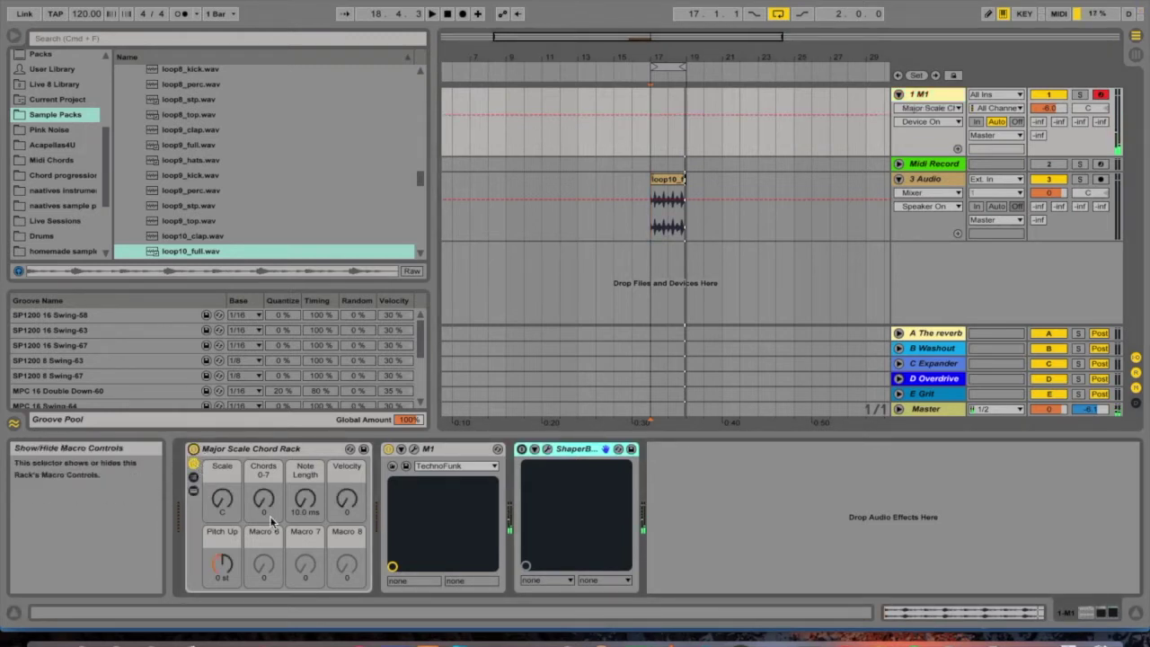
pyautogui.click(226, 502)
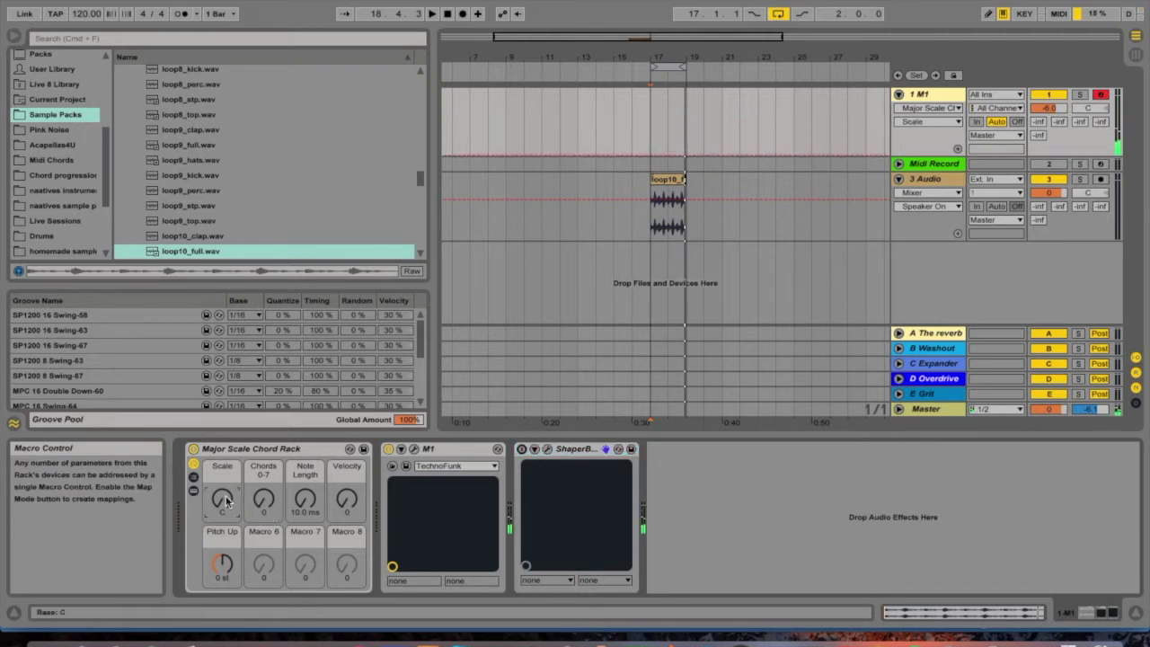
pyautogui.moveTo(226, 501); pyautogui.dragTo(227, 502)
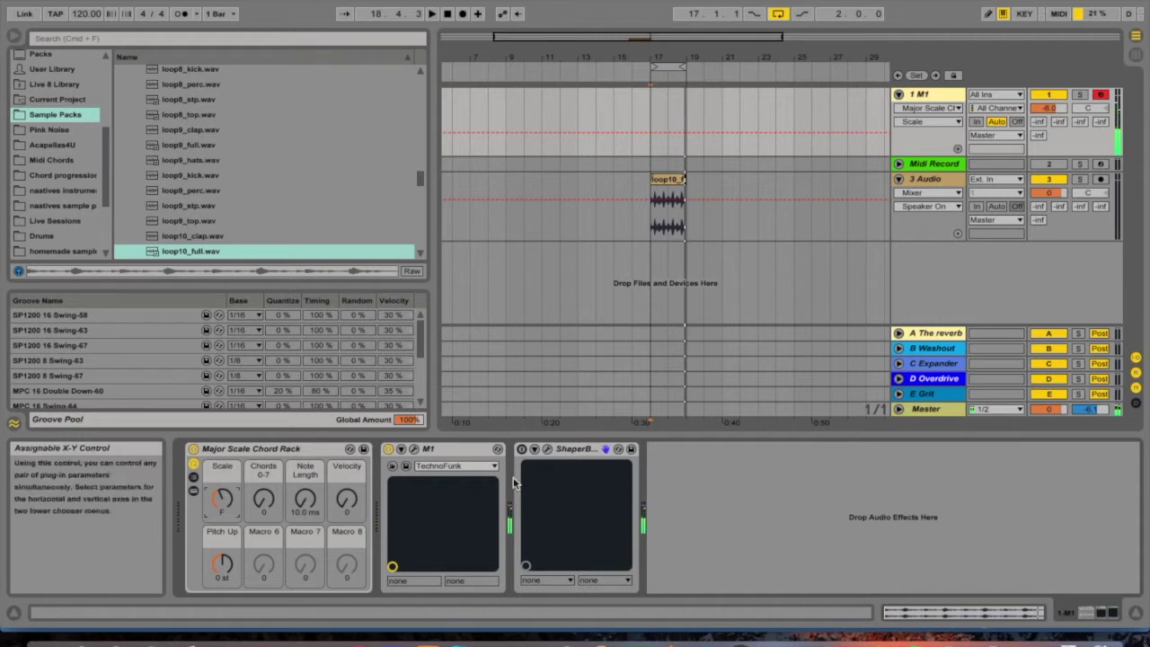
# - Compare the M1 chord sound with ShaperBox active and bypassed
pyautogui.click(521, 449)
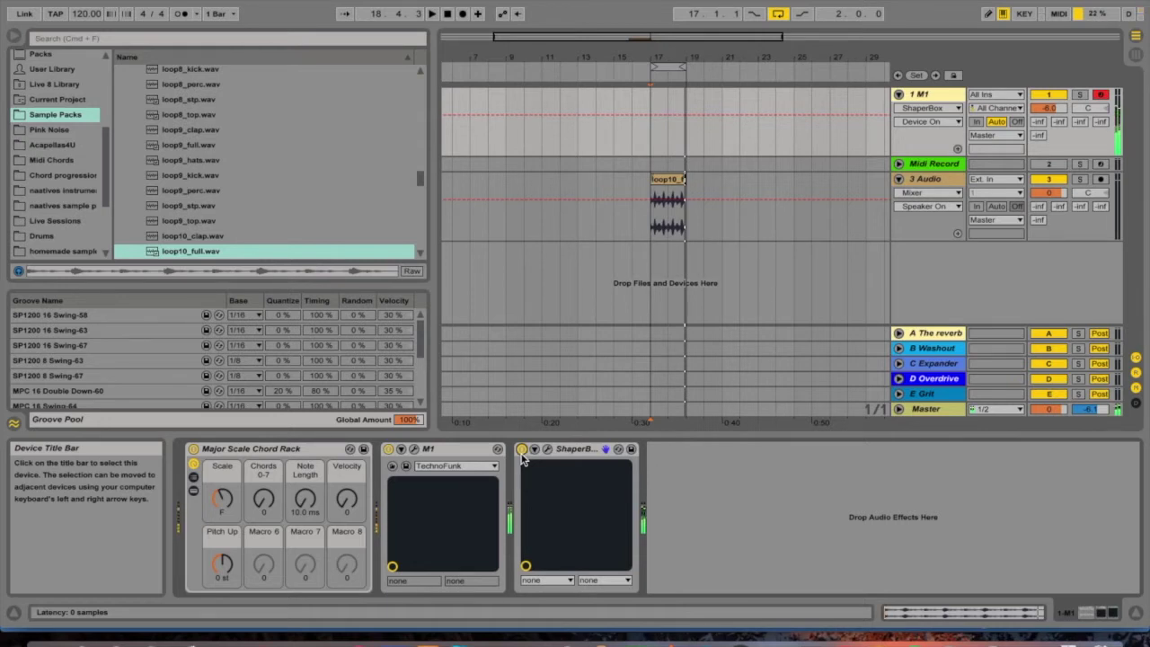
pyautogui.click(263, 499)
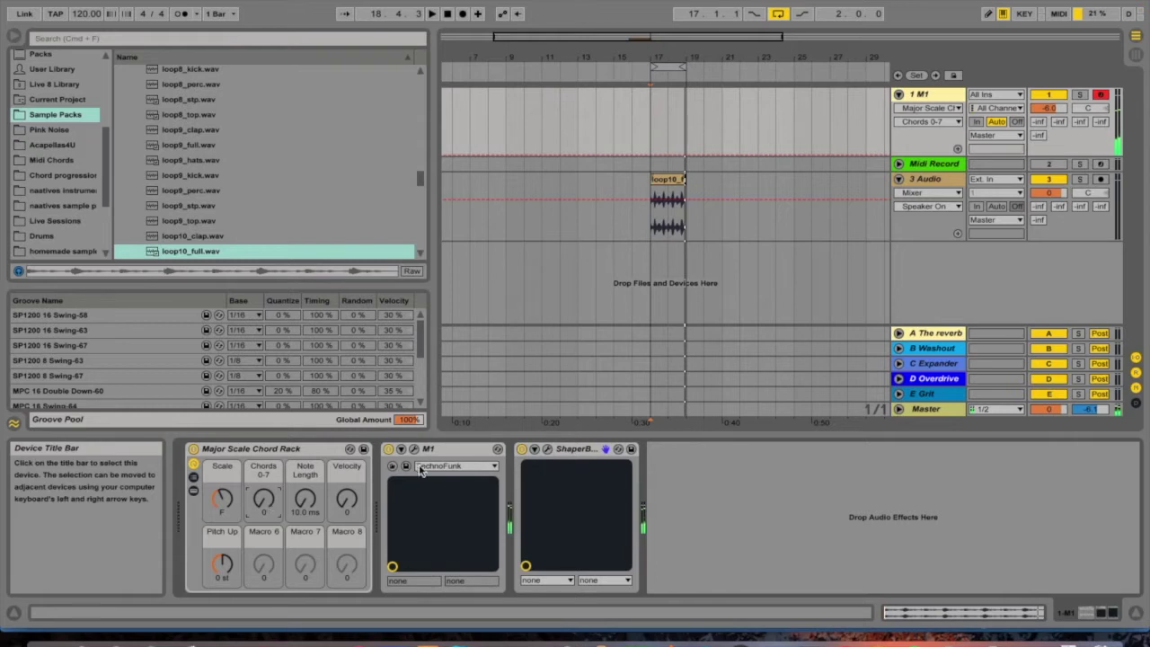
pyautogui.click(521, 448)
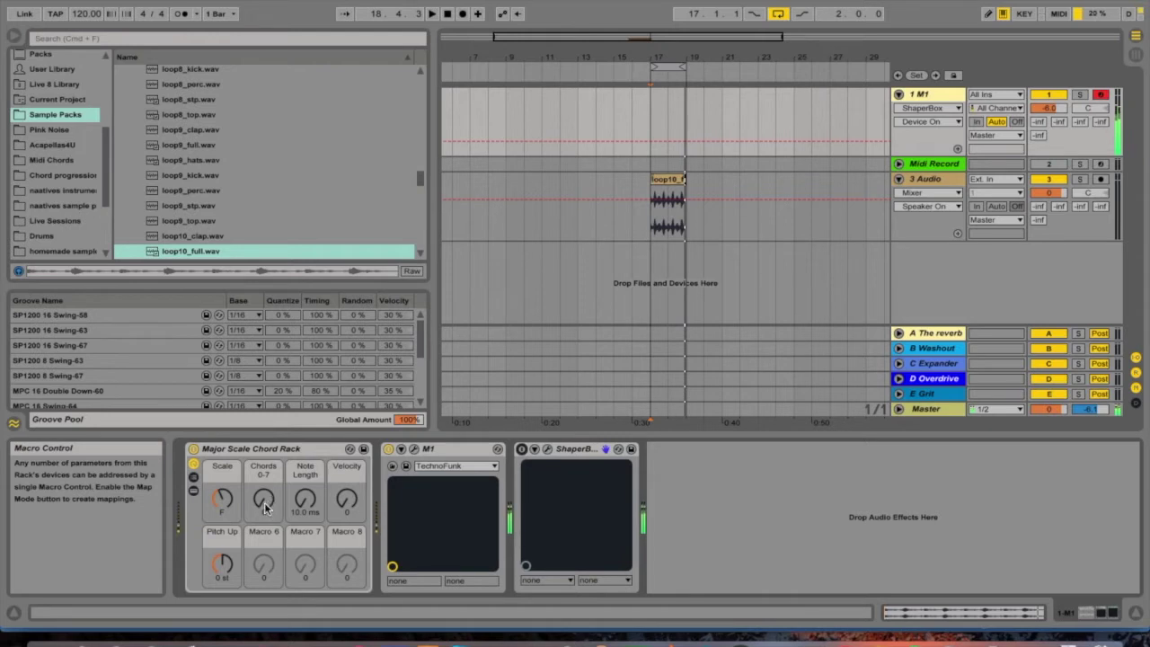
# - Audition the chord rack's Chords 0-7 macro up to 7 and return it to 0
pyautogui.moveTo(266, 508); pyautogui.dragTo(265, 496)
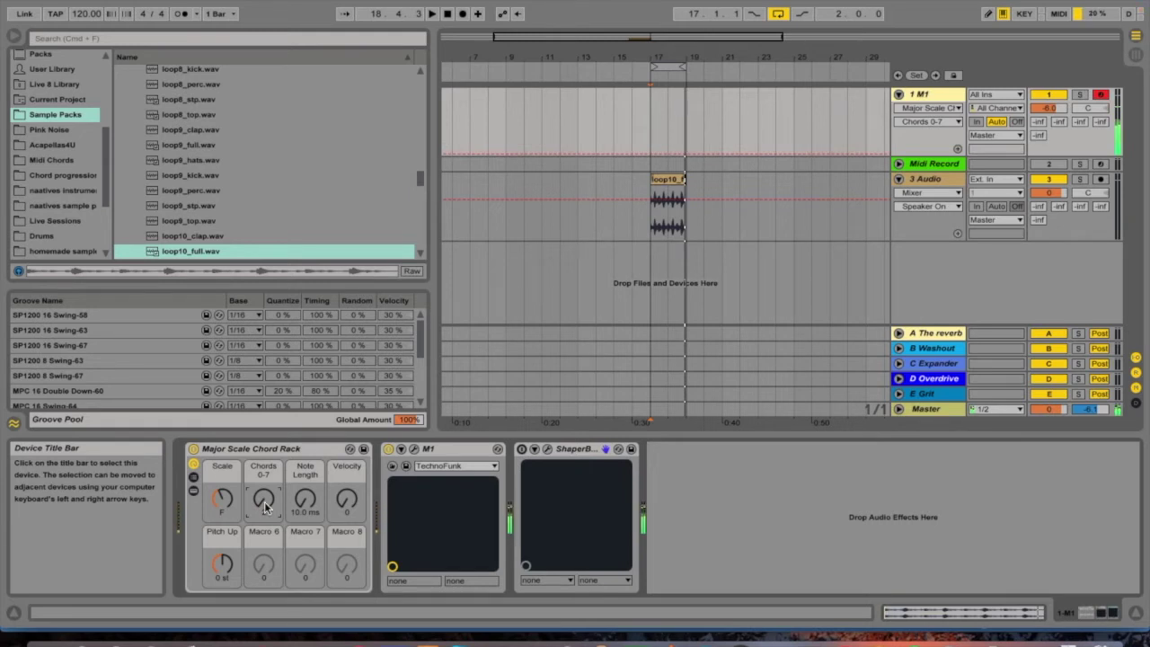
pyautogui.press('z')
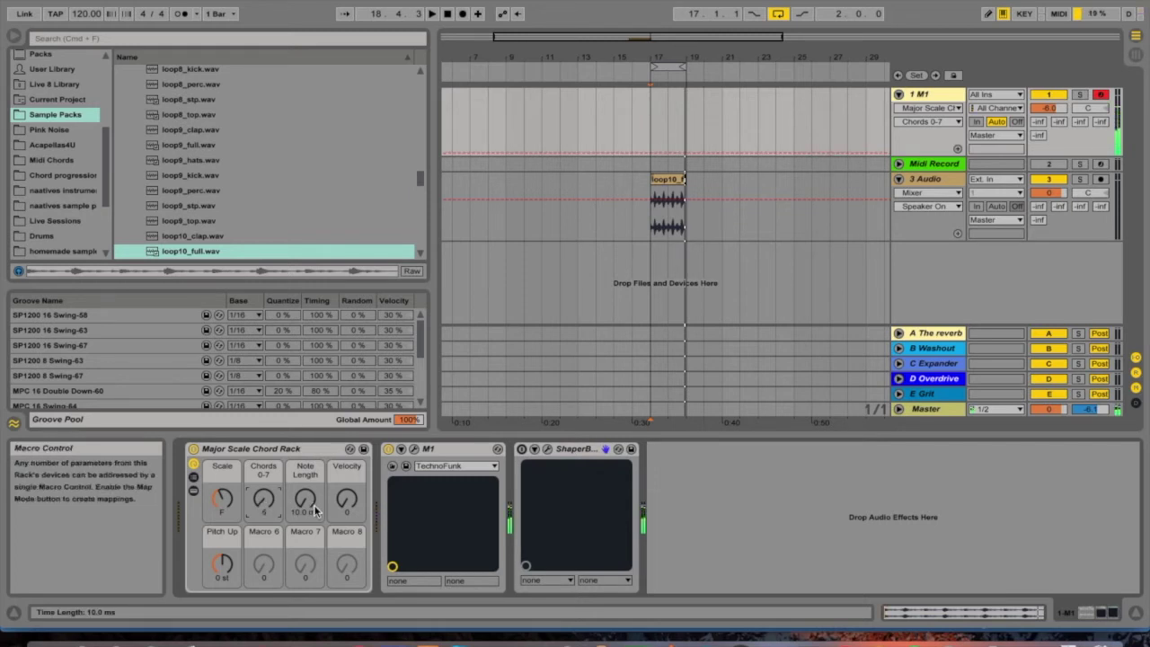
pyautogui.press('x')
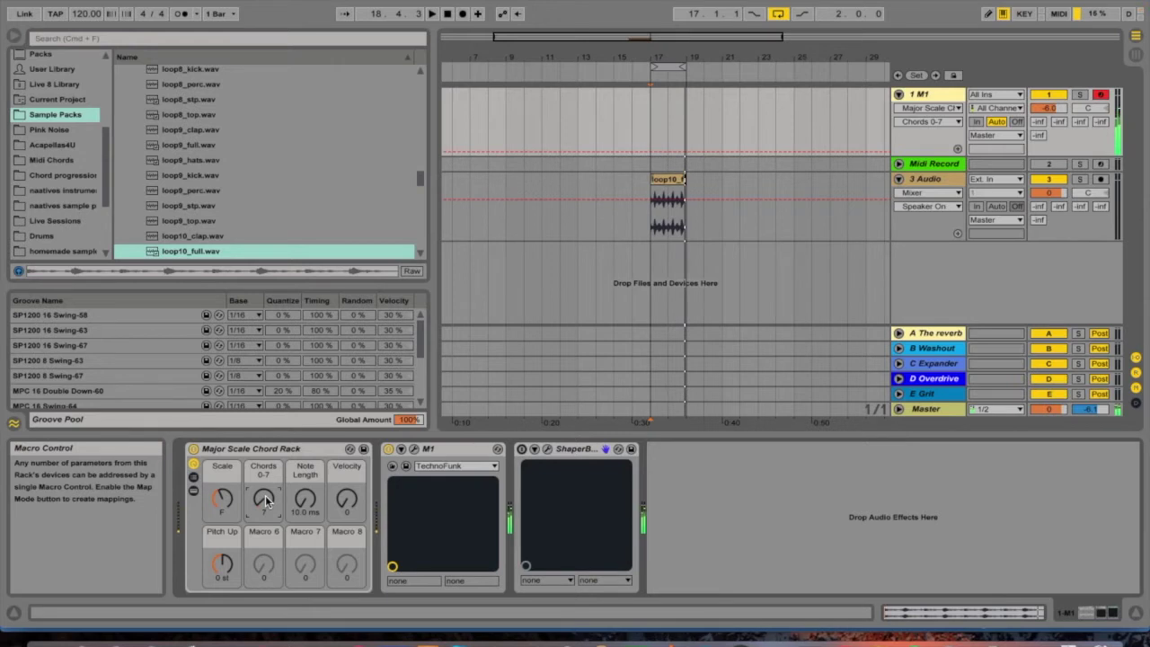
pyautogui.moveTo(263, 500); pyautogui.dragTo(263, 510)
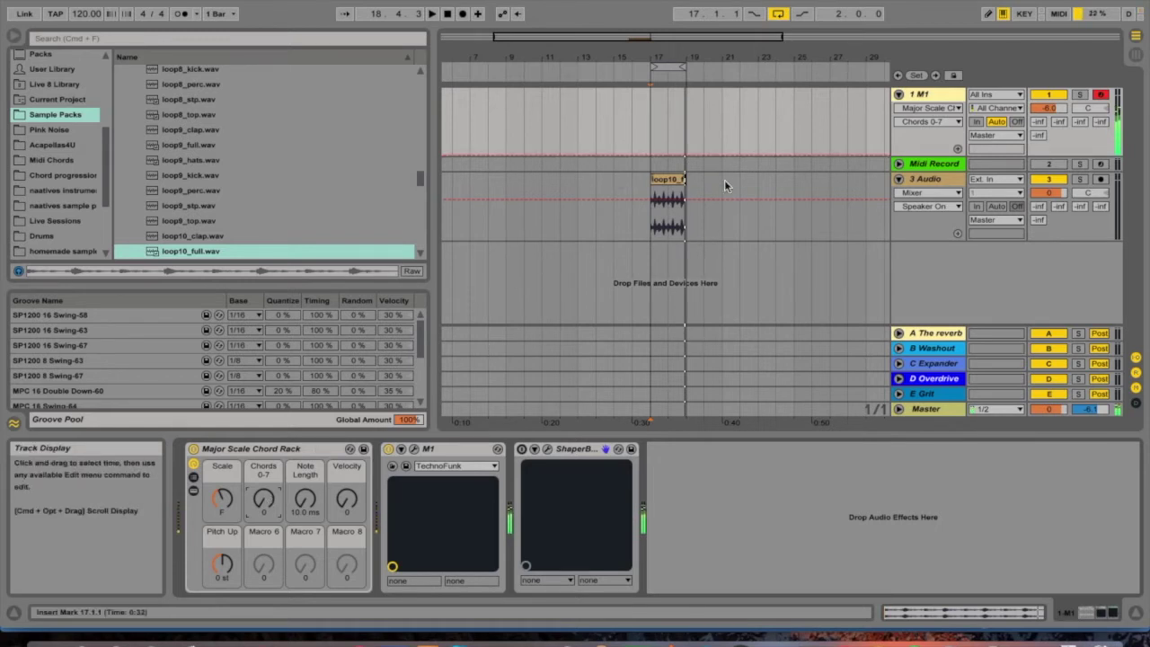
# - Record a chord part as a MIDI clip on the M1 track, starting at bar 17 over the drum loop
pyautogui.click(653, 142)
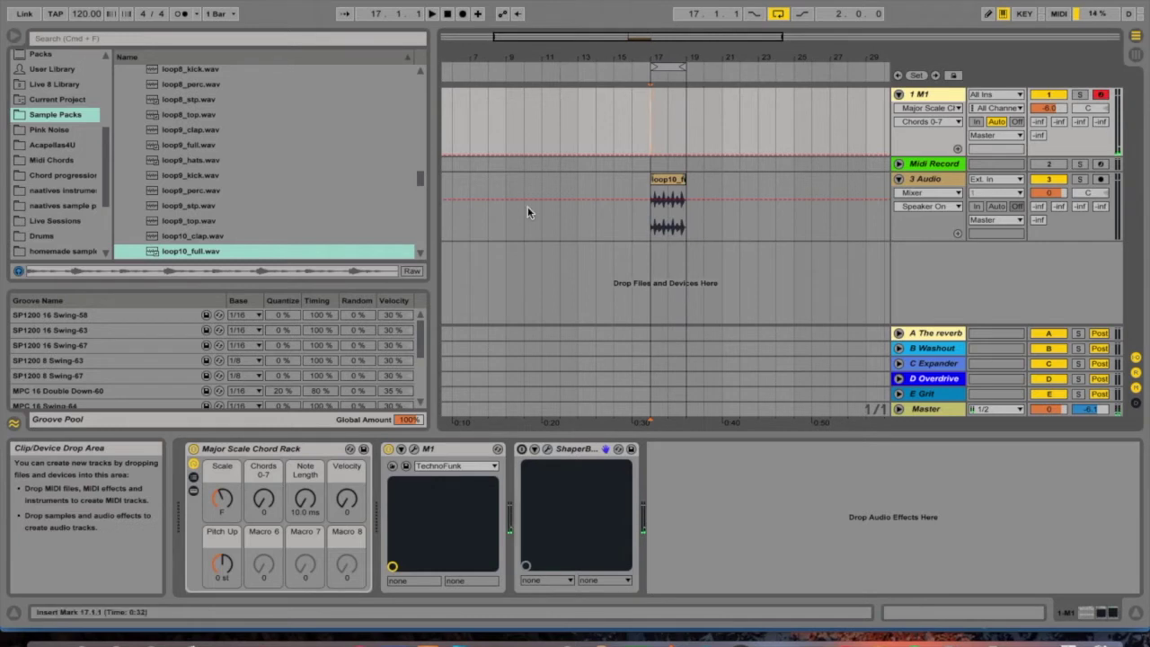
pyautogui.click(462, 13)
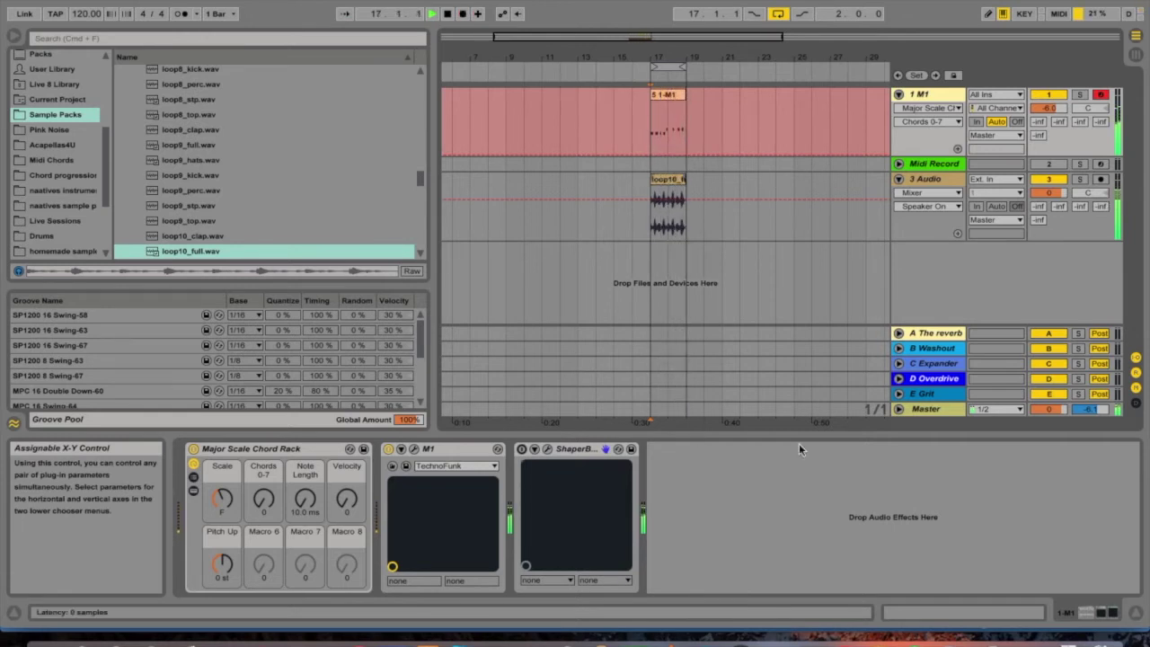
pyautogui.press('space')
# - Open the recorded M1 clip and set its loop position and start marker to 1.1.1
pyautogui.doubleClick(669, 126)
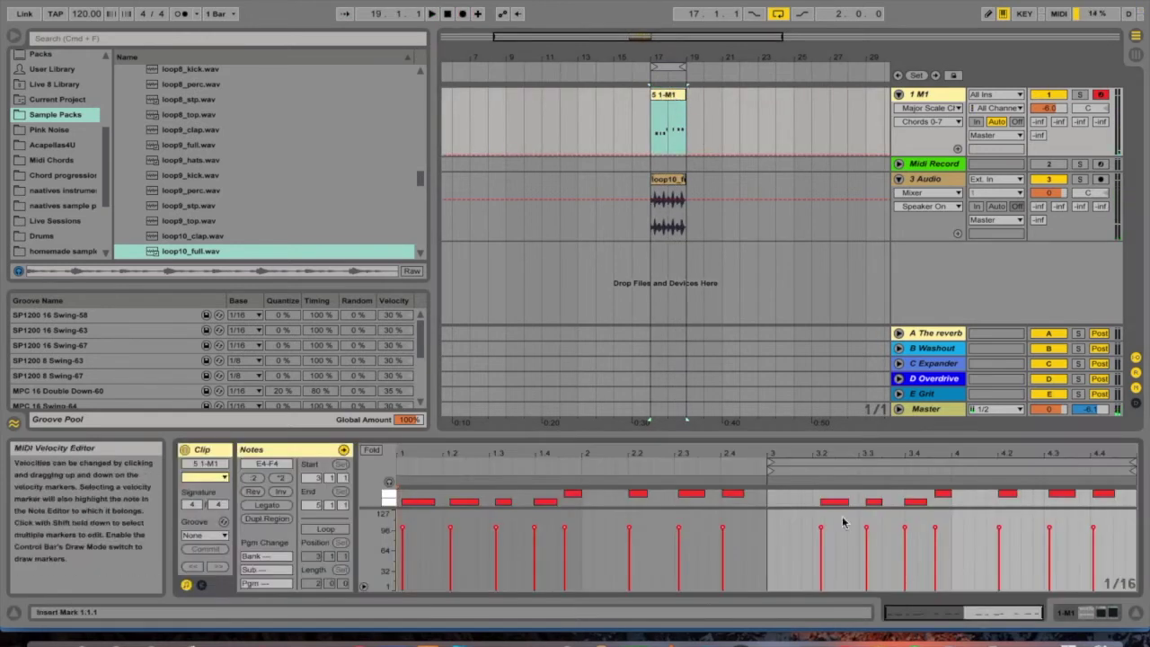
pyautogui.click(474, 461)
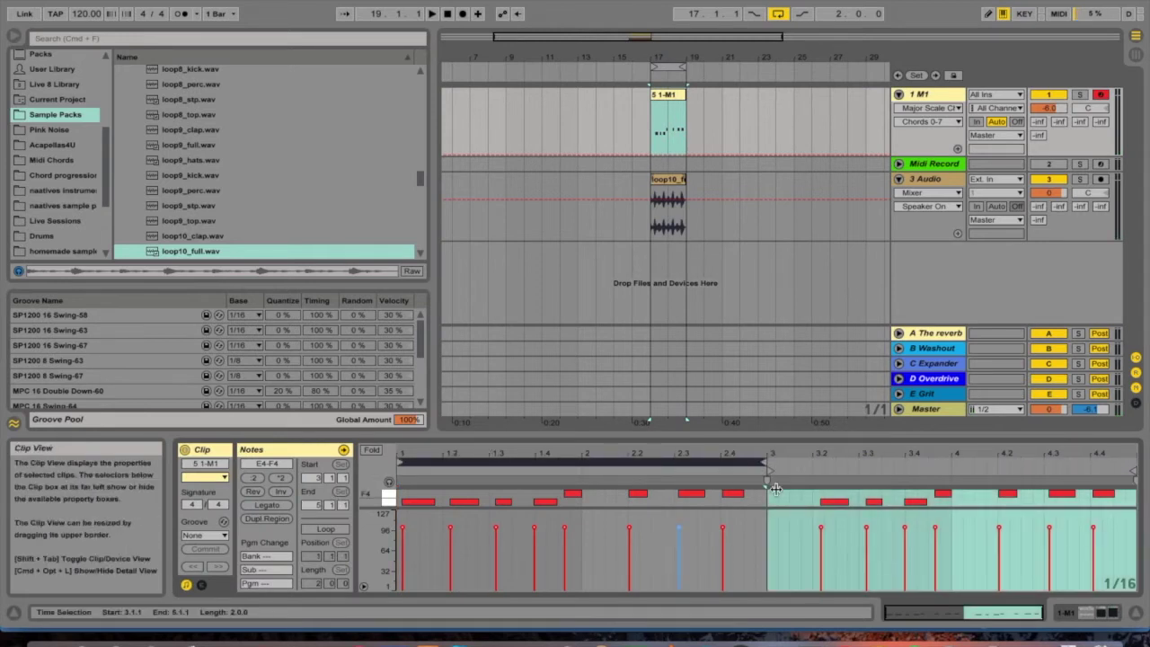
pyautogui.click(772, 469)
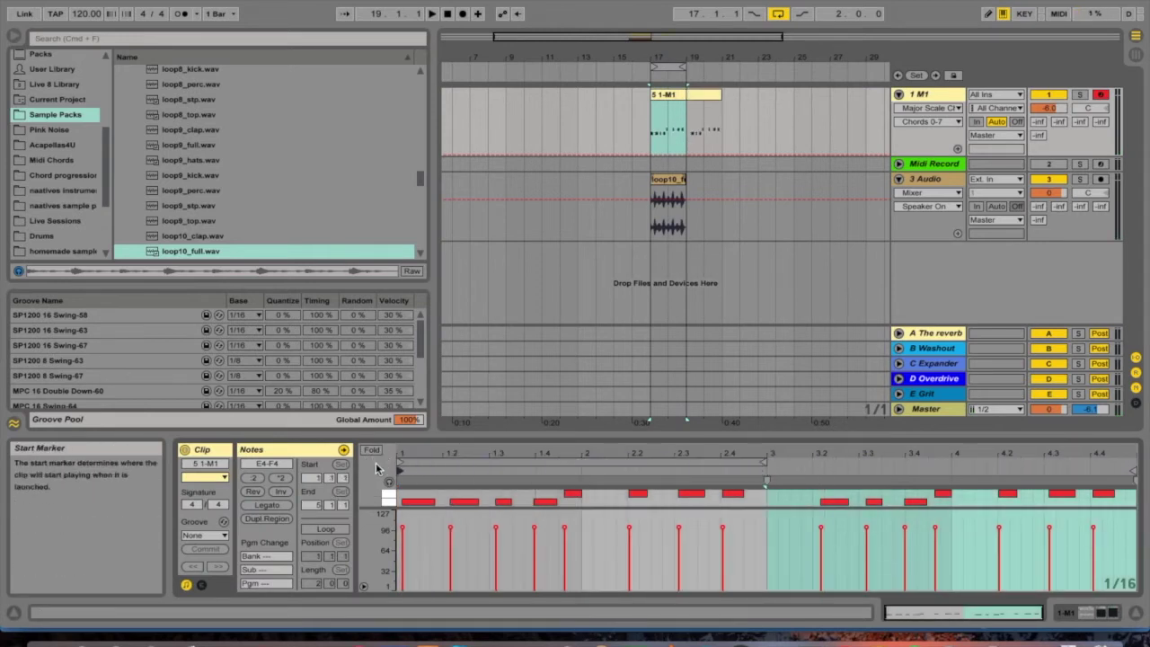
# - Quantize all notes in the M1 clip and play the result
pyautogui.rightClick(617, 500)
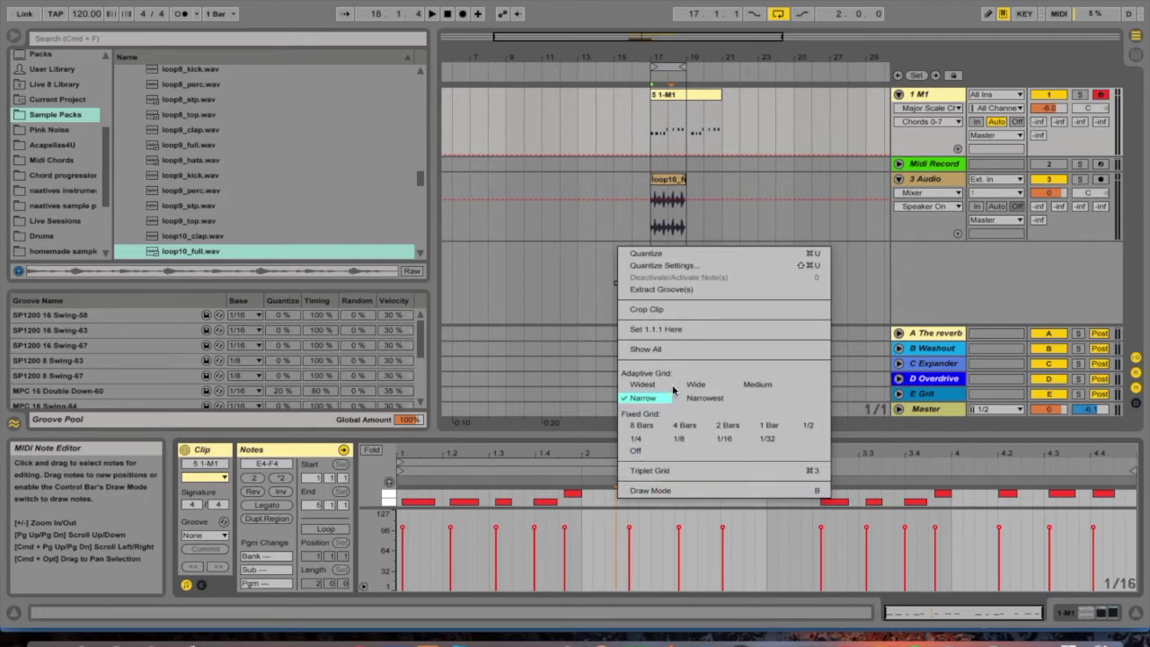
pyautogui.click(651, 253)
pyautogui.press('space')
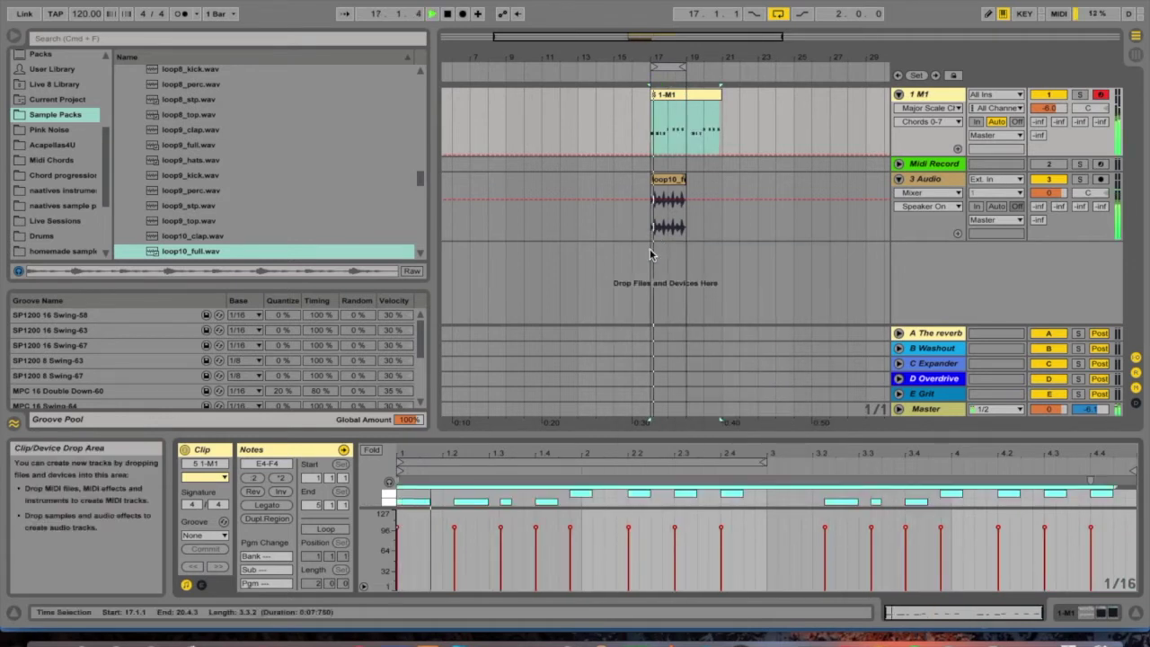
# - Move the second E4 note to 1.2.1 and play the clip to check the timing up to the F4 note at 1.4.4
pyautogui.moveTo(469, 501); pyautogui.dragTo(457, 502)
pyautogui.press('space')
pyautogui.press('space')
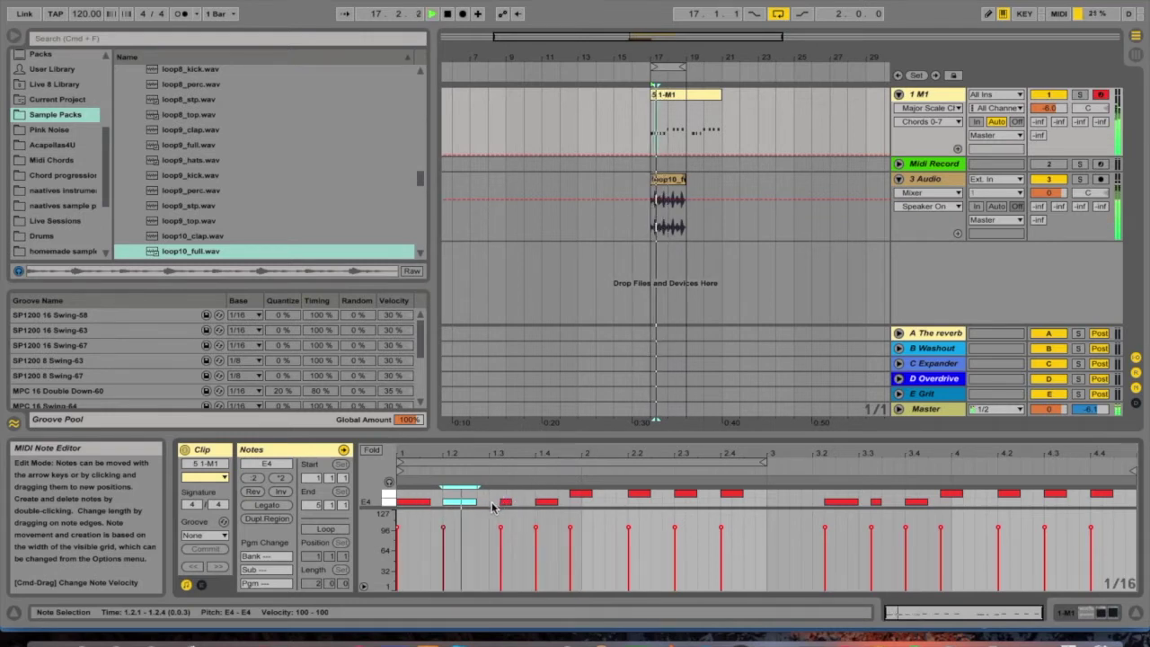
pyautogui.click(581, 493)
pyautogui.press('space')
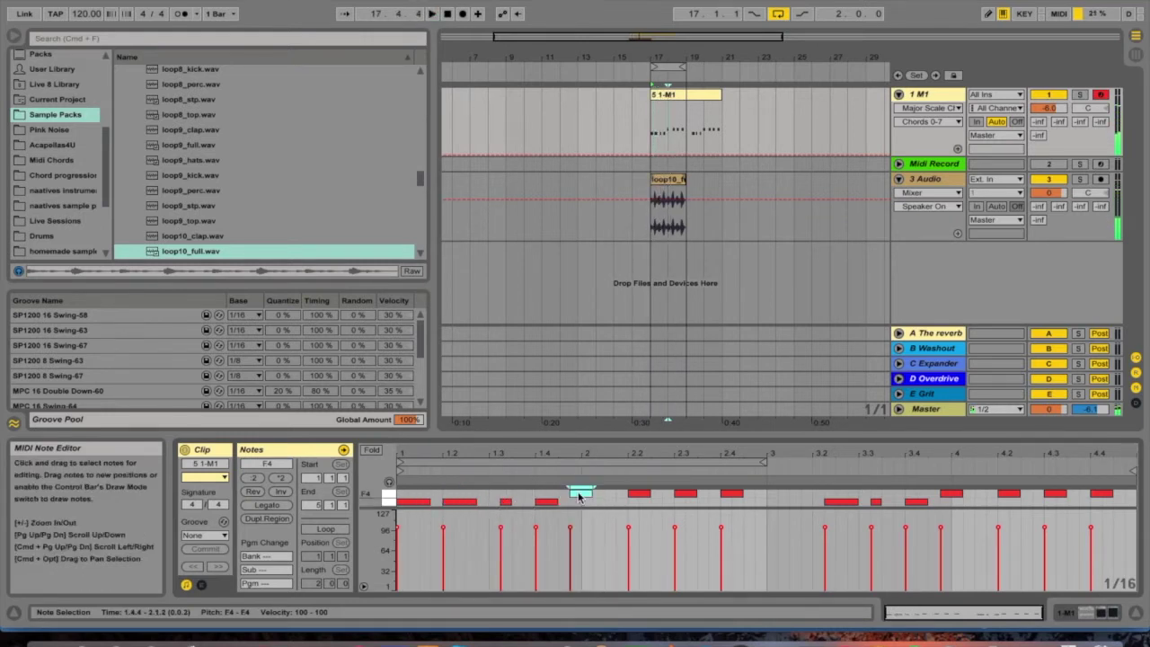
# - Add a short F4 note at 2.2.3 and shift the surrounding F4 notes to 2.1.4, 2.3.3 and 2.4.3 during playback
pyautogui.press('space')
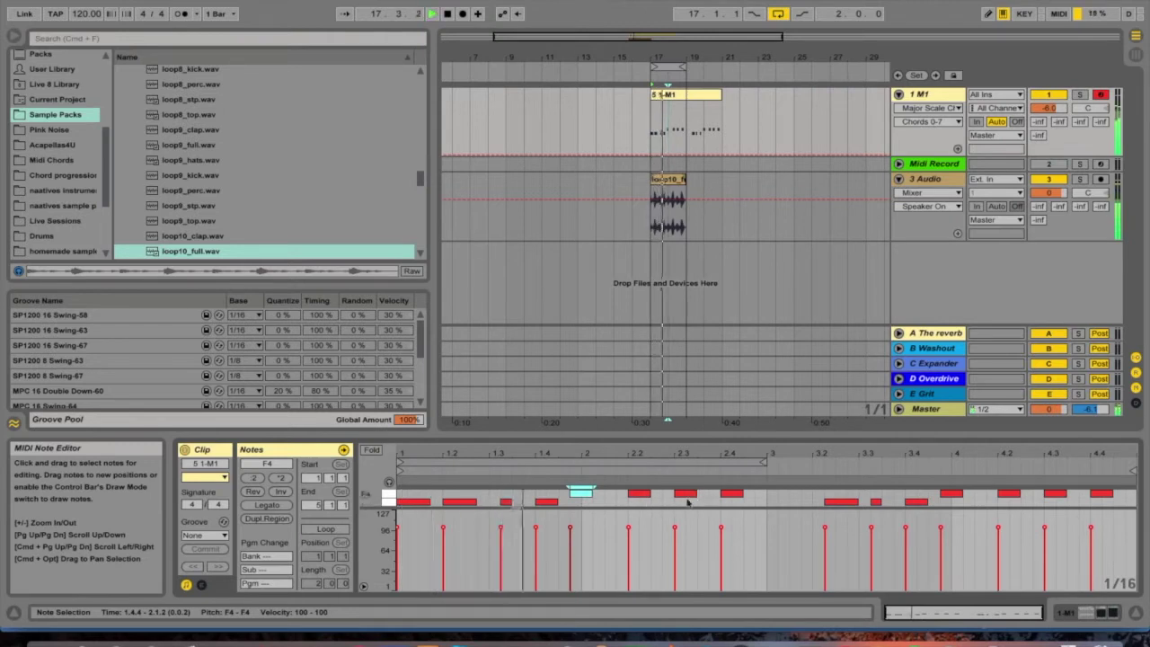
pyautogui.doubleClick(665, 494)
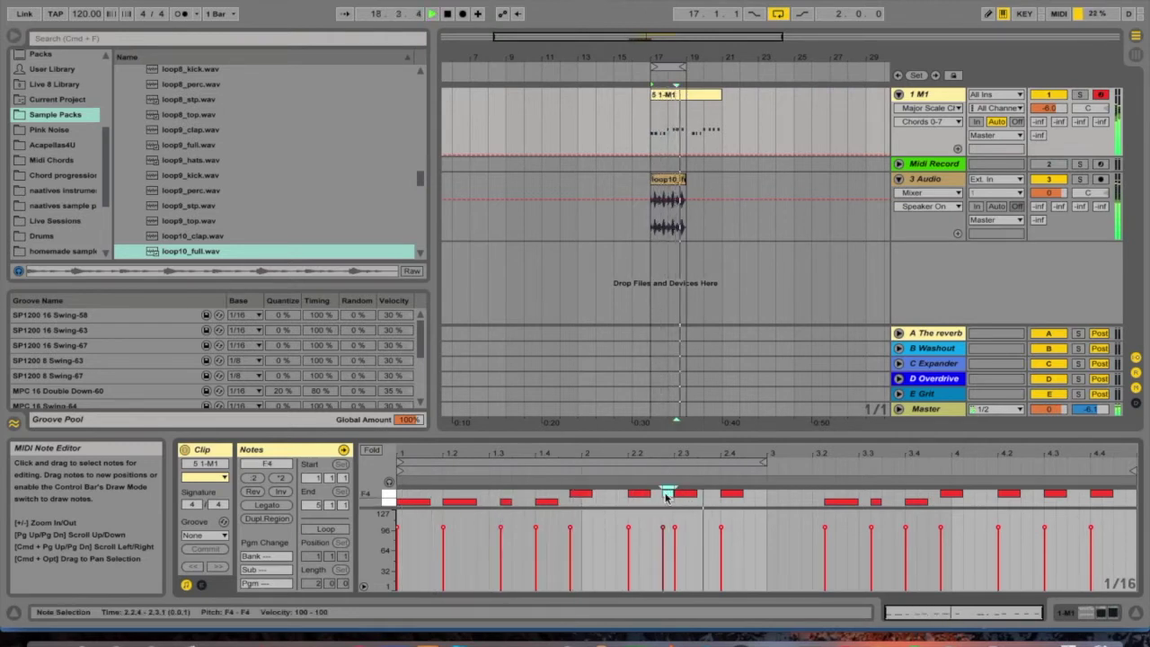
pyautogui.moveTo(666, 497); pyautogui.dragTo(649, 497)
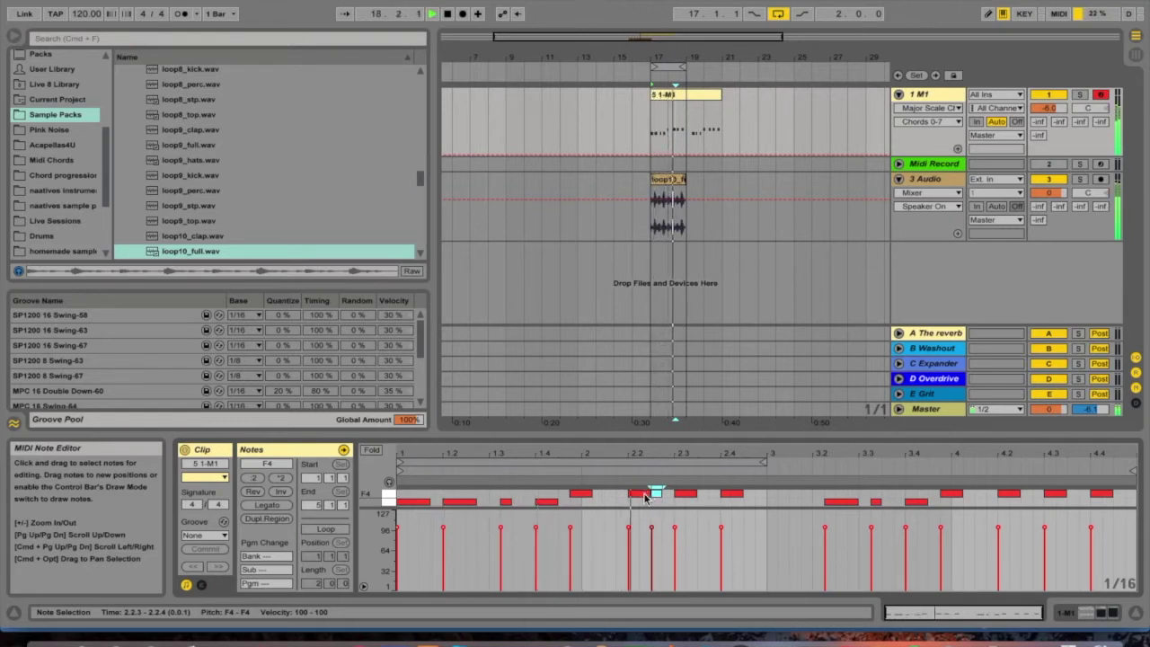
pyautogui.moveTo(645, 498); pyautogui.dragTo(702, 496)
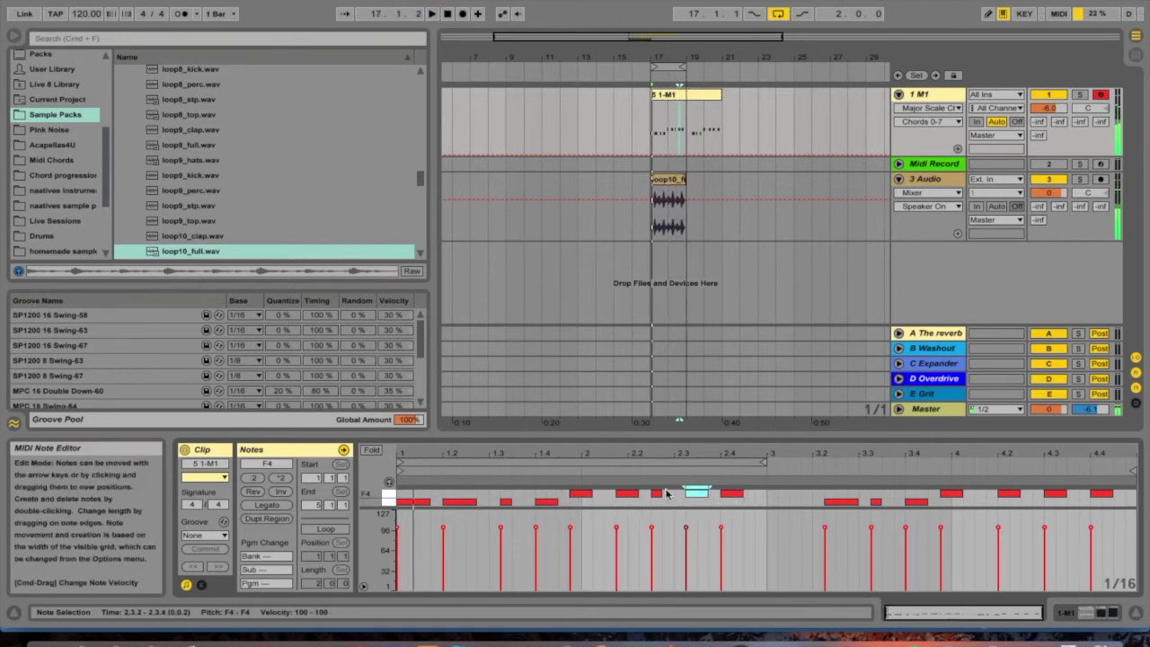
pyautogui.click(697, 492)
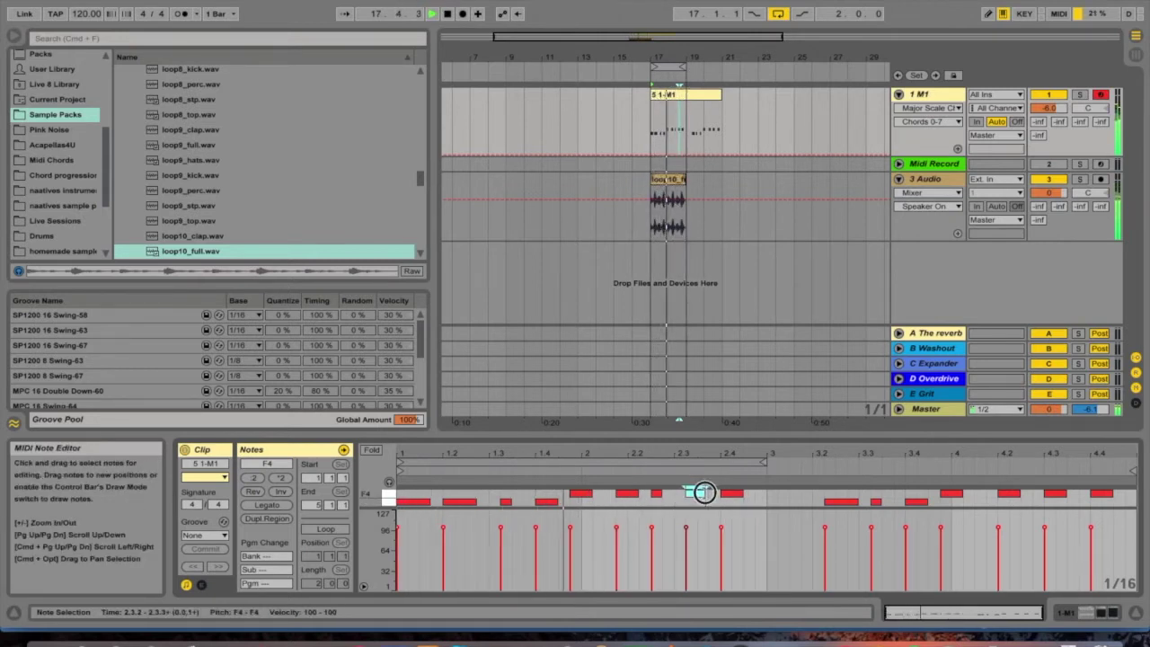
pyautogui.moveTo(686, 493); pyautogui.dragTo(751, 493)
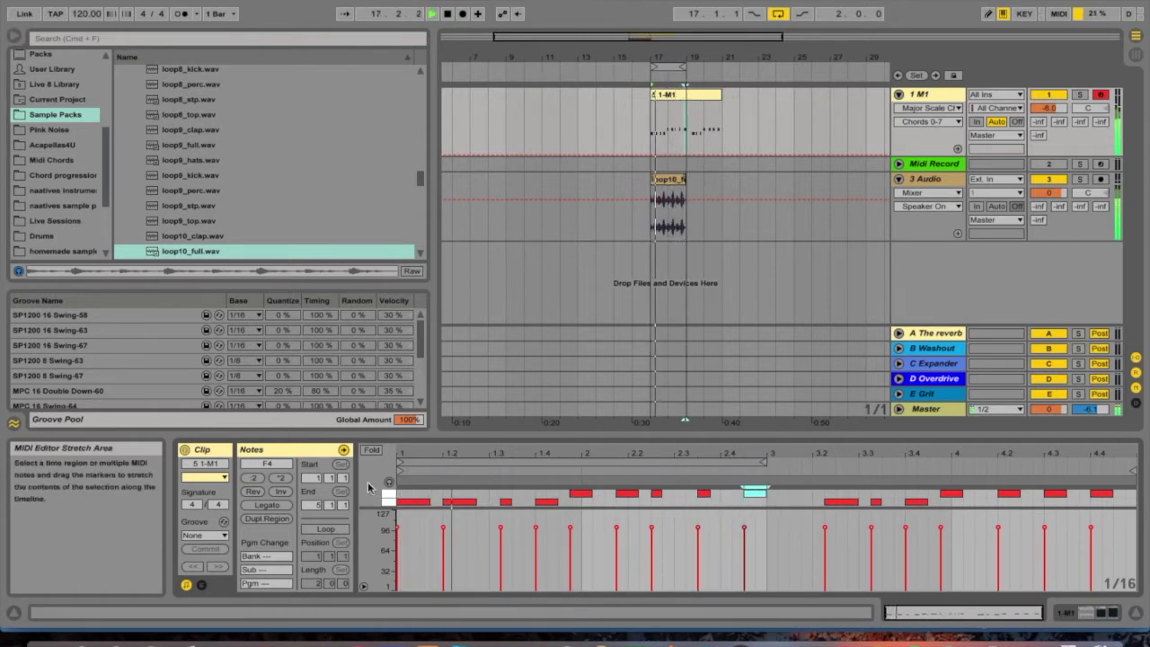
# - Turn on looping for the M1 clip and look at the track's devices before returning to the clip's notes
pyautogui.click(325, 529)
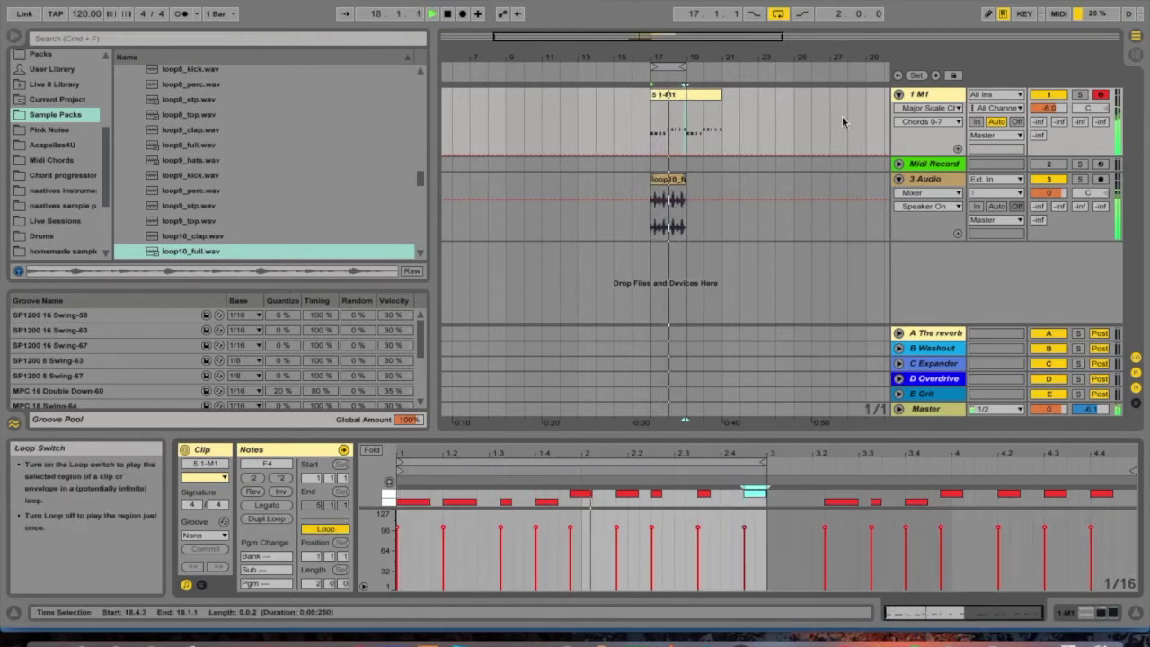
pyautogui.click(919, 98)
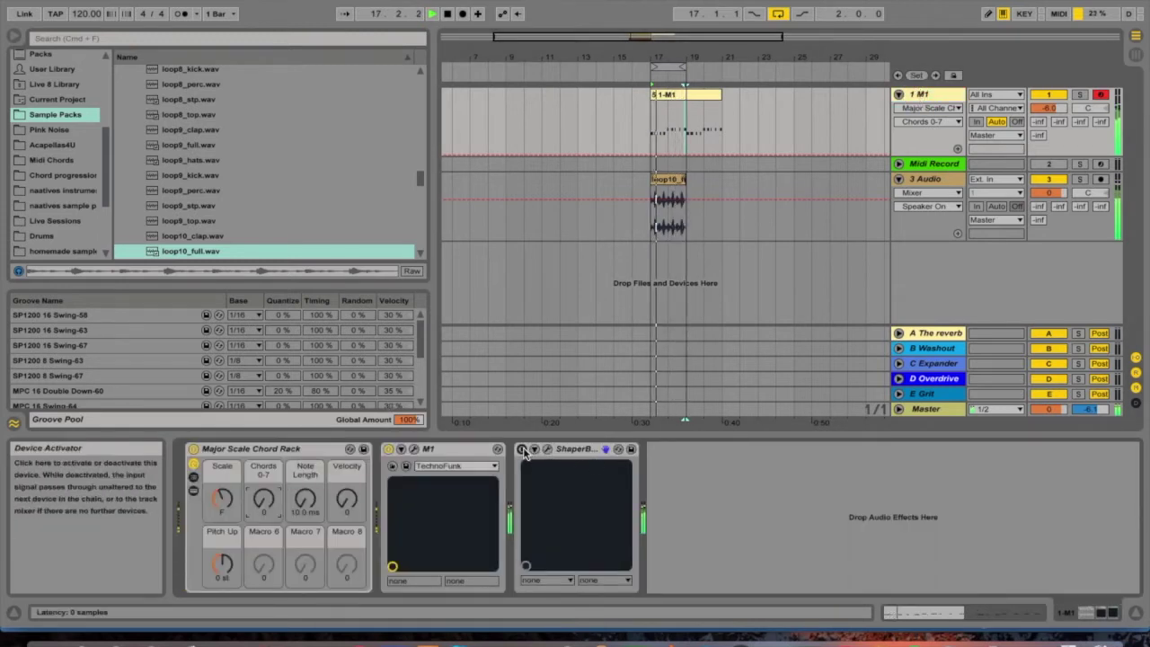
pyautogui.doubleClick(673, 106)
# - Lower the velocity of the E4 note at 1.3.2 to about 73, playing the clip to judge the accent
pyautogui.press('space')
pyautogui.moveTo(505, 501); pyautogui.dragTo(506, 504)
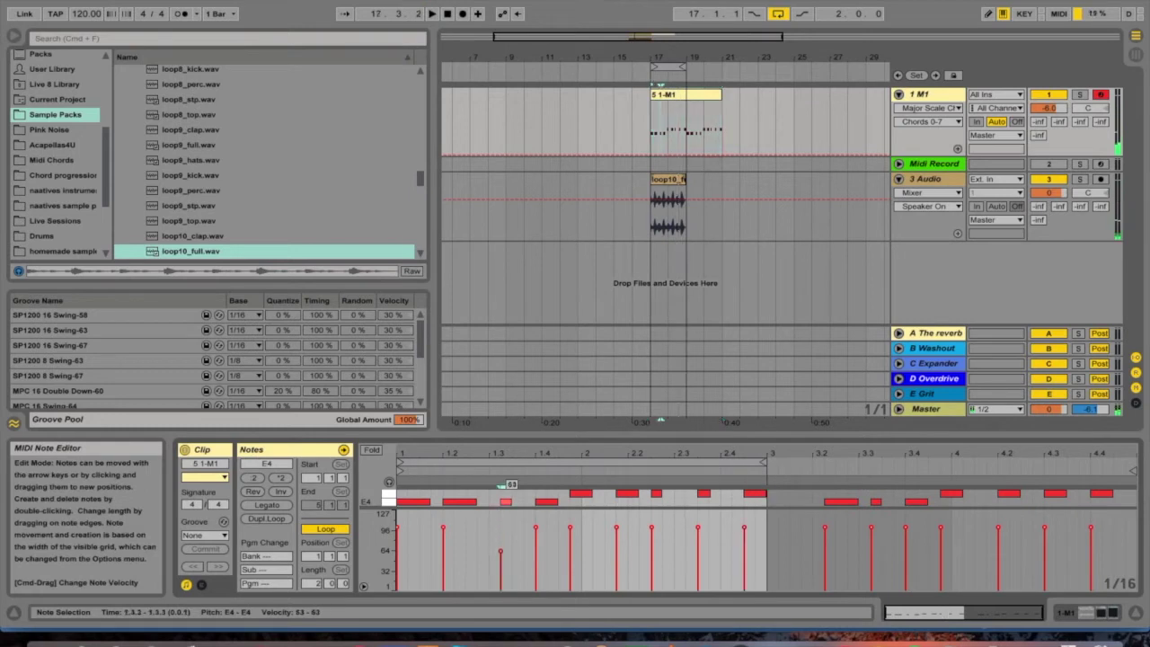
pyautogui.press('space')
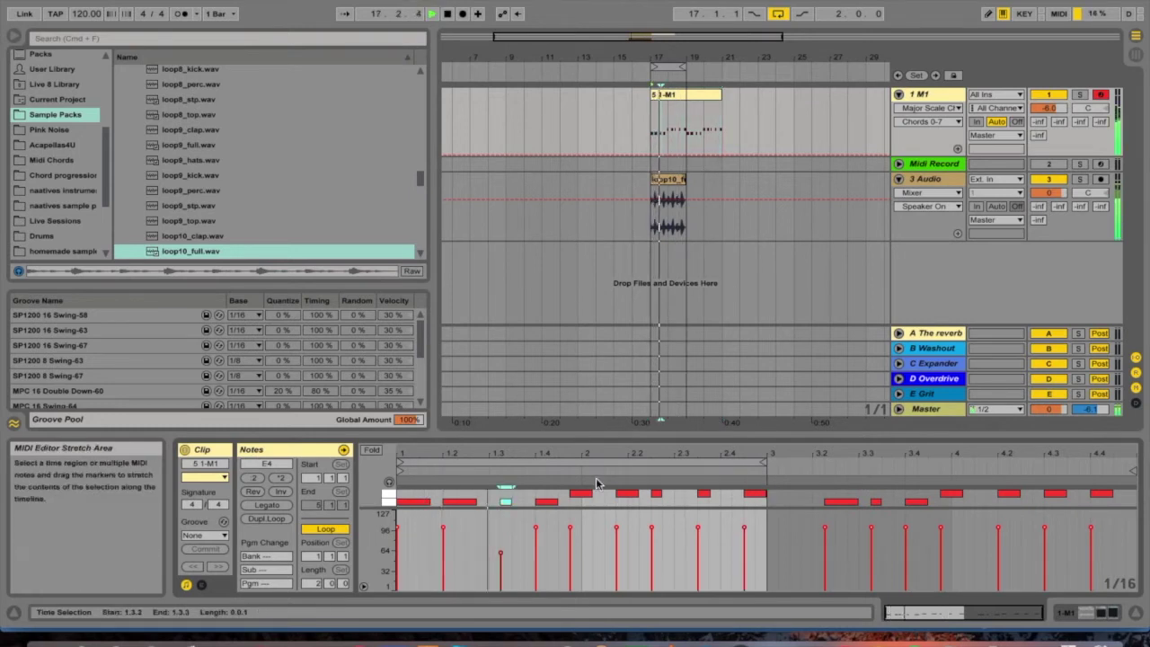
pyautogui.press('space')
pyautogui.click(504, 556)
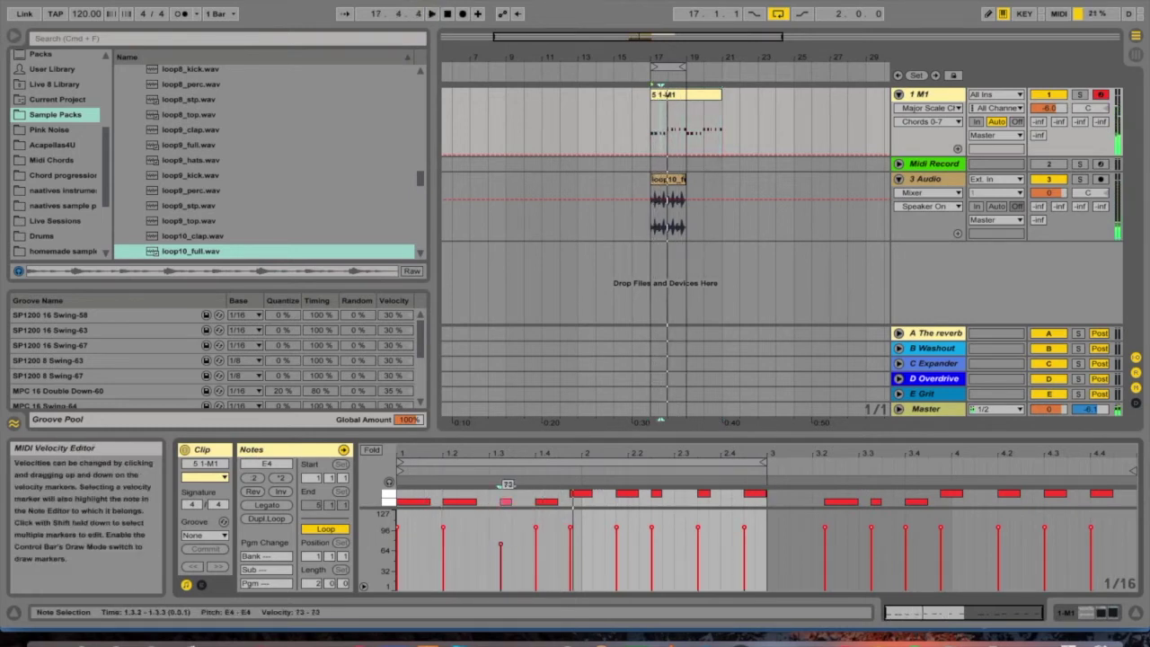
# - Lower the F4 velocities in varying amounts, with the note at 1.4.4 at 87 and the one at 2.3.3 at about 72
pyautogui.moveTo(616, 528); pyautogui.dragTo(617, 550)
pyautogui.click(579, 493)
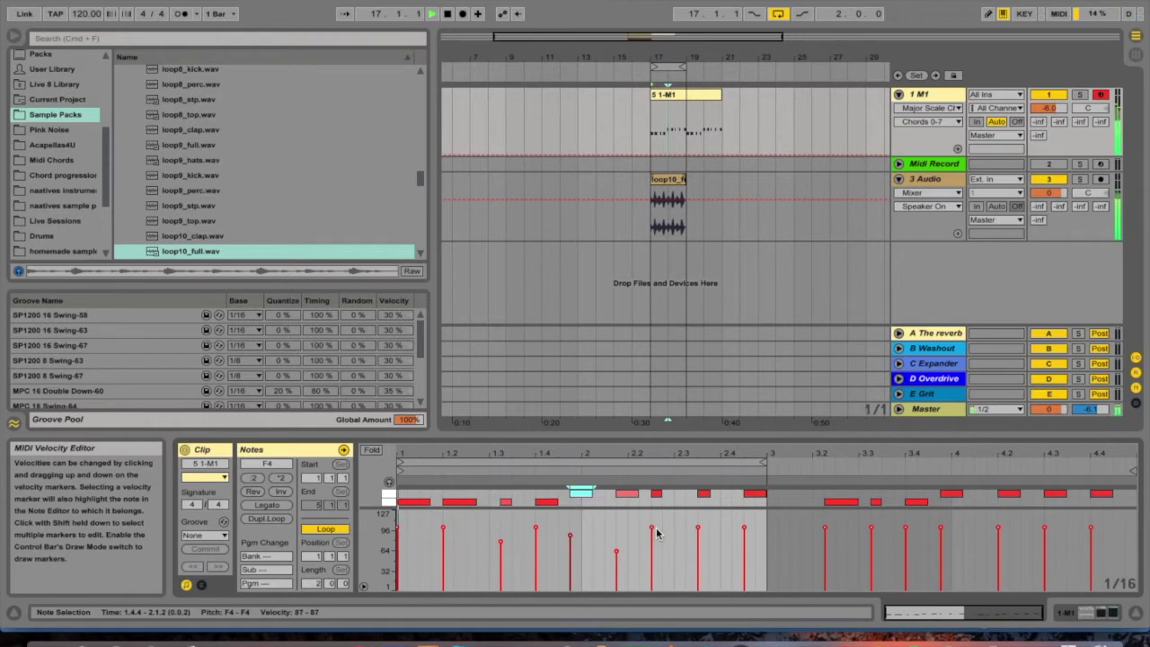
pyautogui.moveTo(654, 530); pyautogui.dragTo(699, 538)
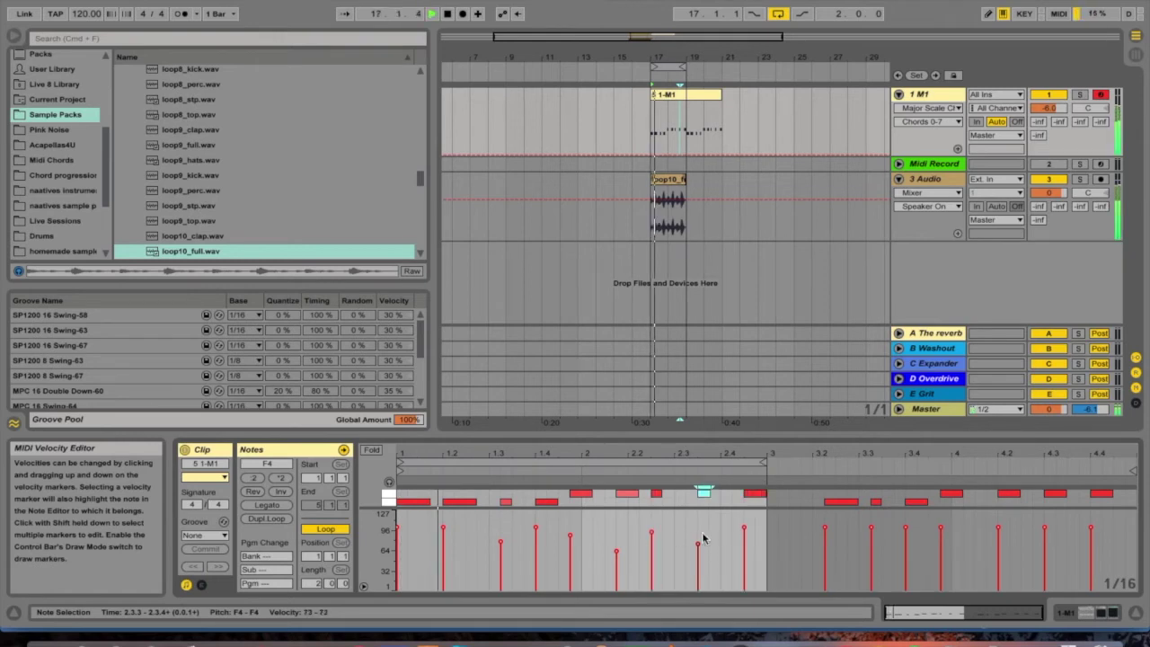
pyautogui.moveTo(745, 530); pyautogui.dragTo(745, 537)
pyautogui.click(744, 529)
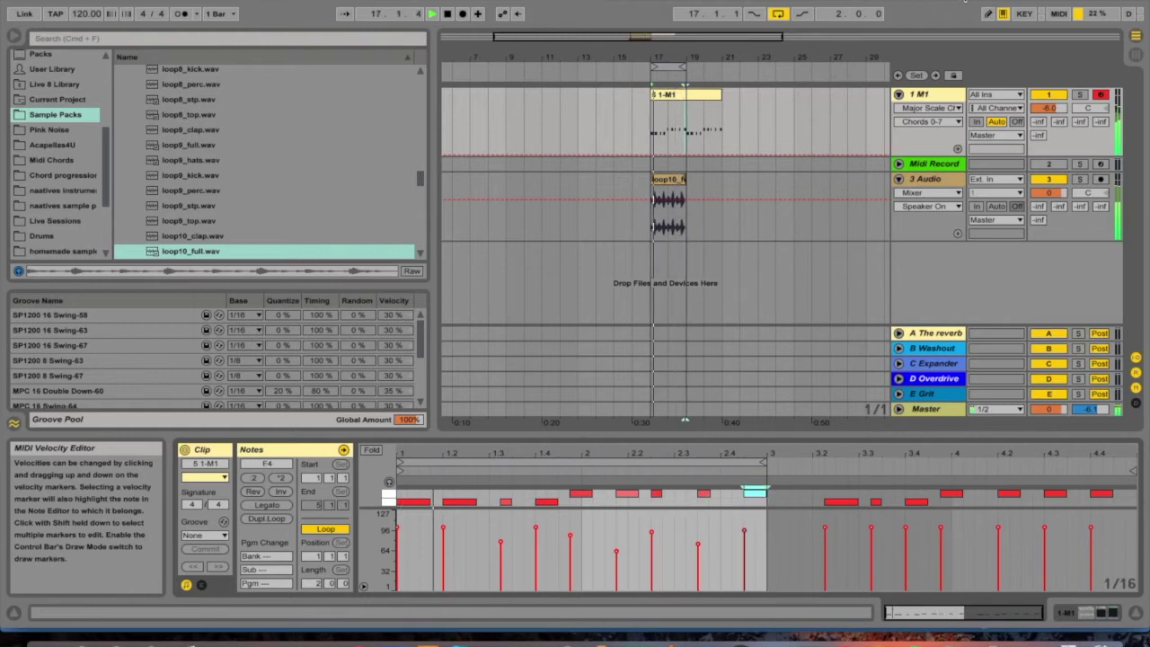
# - Activate ShaperBox on the M1 track and set the chord rack to Scale F, Chords 5, Note Length 218 ms and Pitch Up -12 st
pyautogui.click(920, 94)
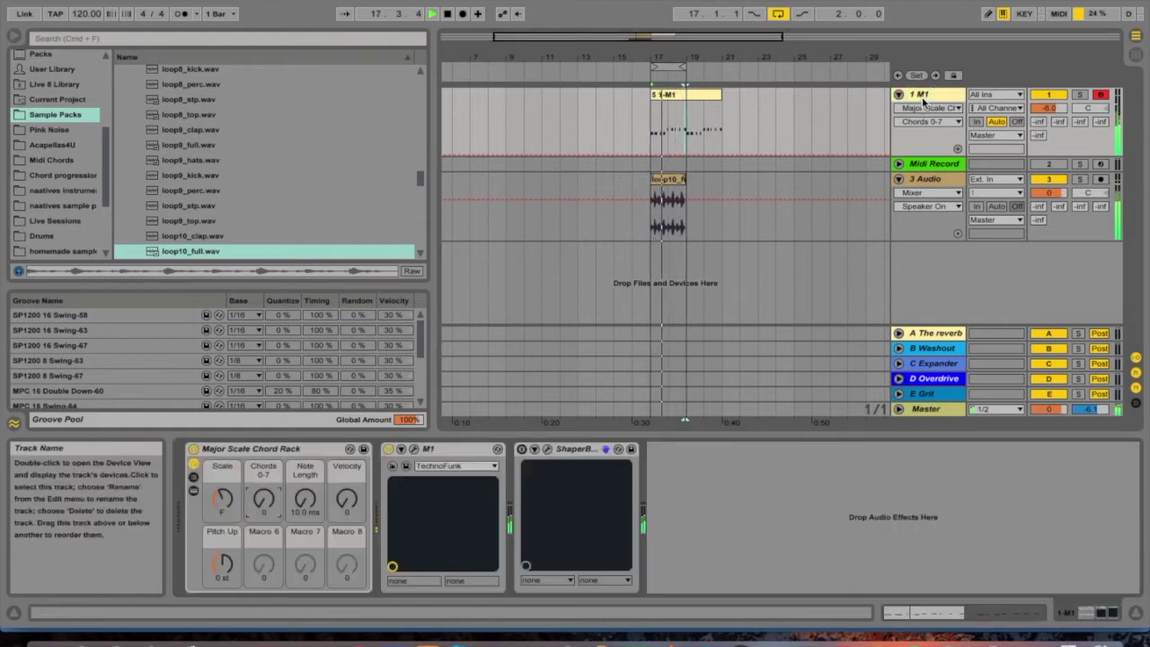
pyautogui.click(523, 451)
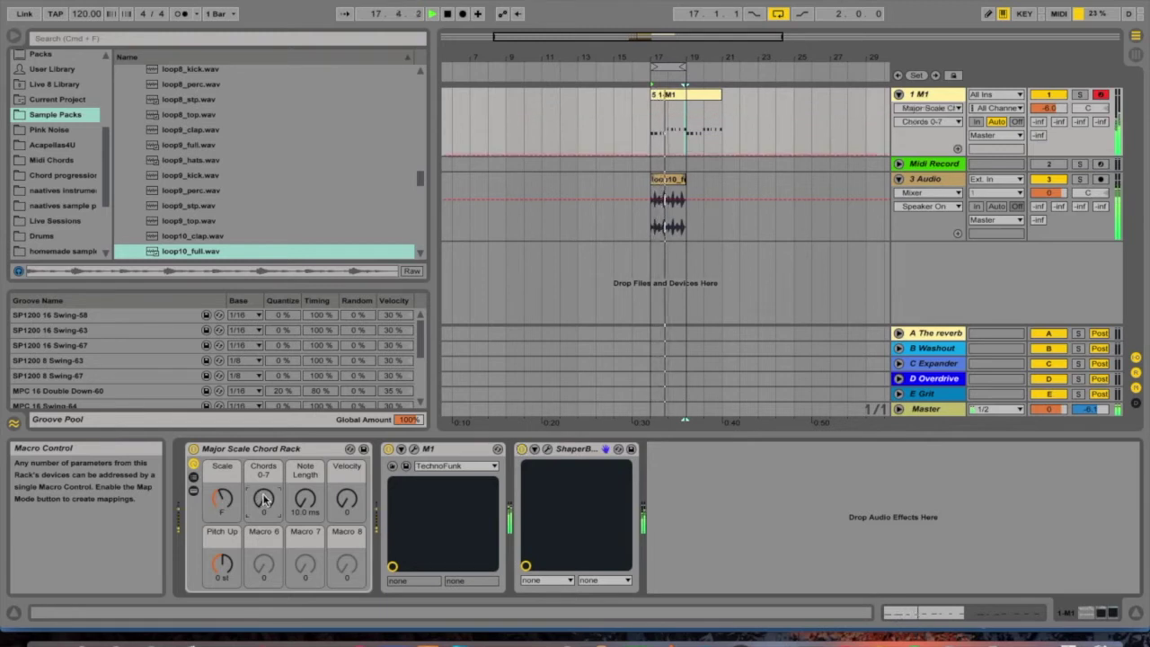
pyautogui.click(227, 576)
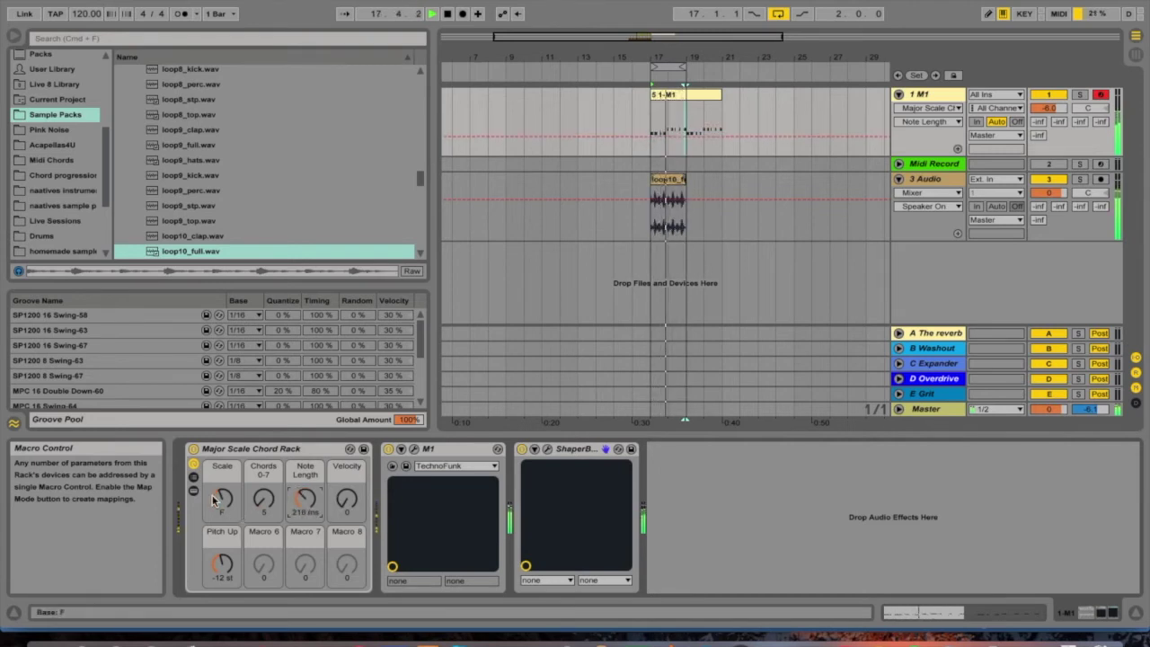
pyautogui.moveTo(223, 505); pyautogui.dragTo(224, 508)
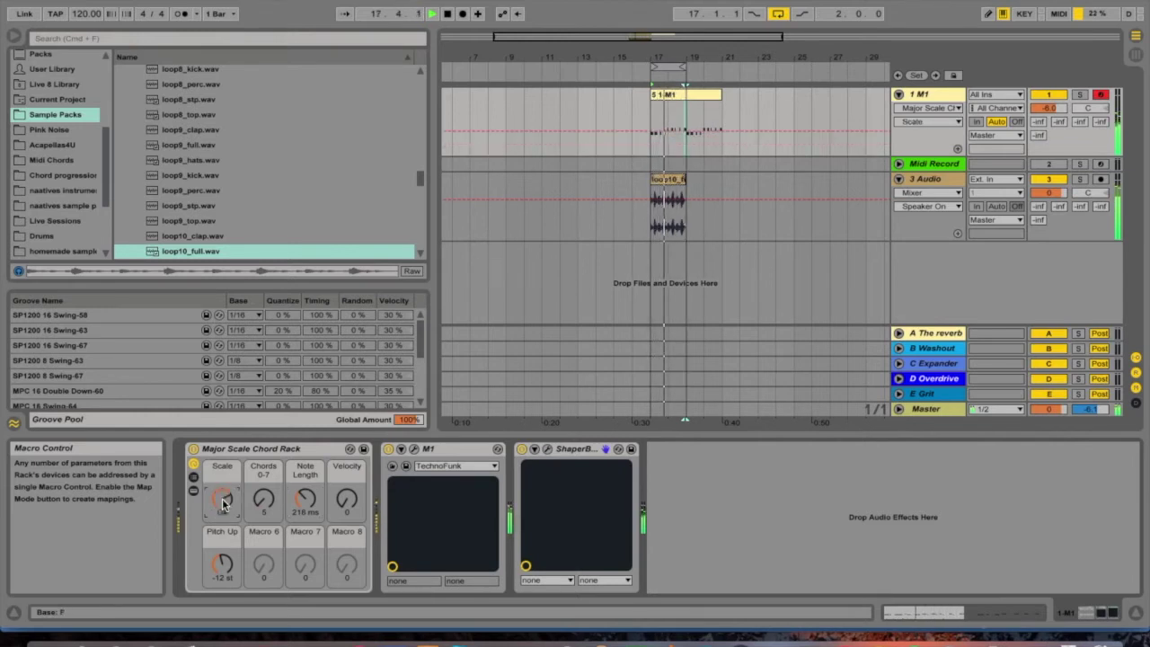
pyautogui.moveTo(223, 505); pyautogui.dragTo(222, 509)
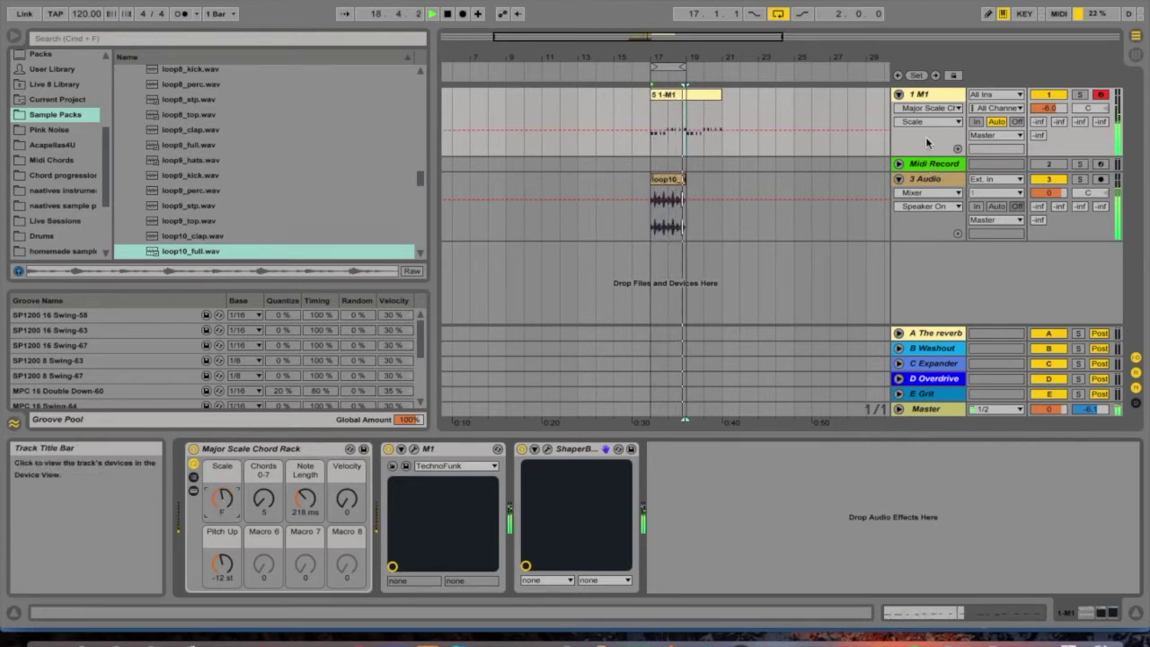
pyautogui.press('space')
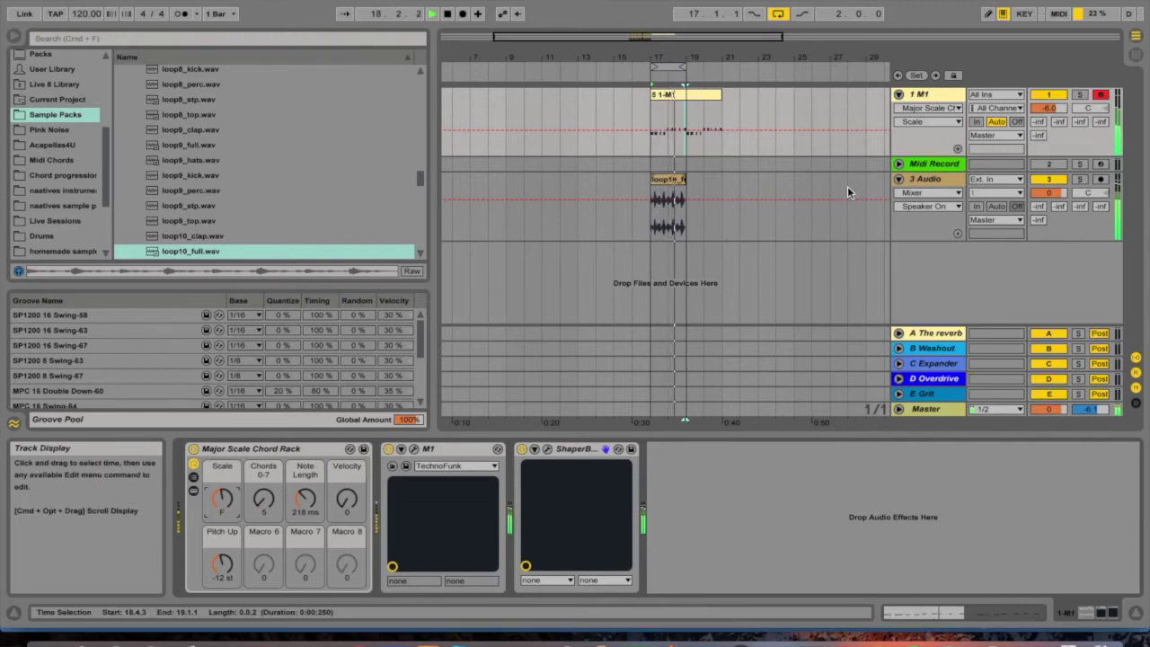
# - View the TechnoFunk combi in the Korg M1 plug-in window and close it
pyautogui.click(414, 450)
pyautogui.click(848, 500)
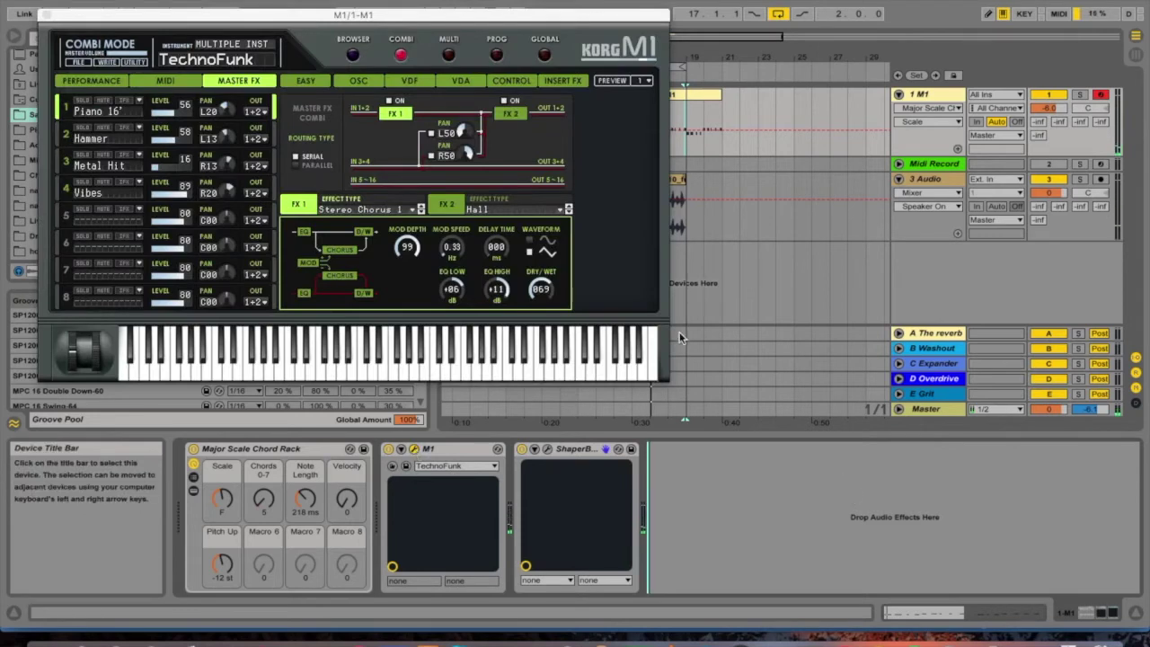
pyautogui.click(47, 15)
# - Record the M1's chord output onto the armed Midi Record track from bar 17 and set the clip's loop and start to 1.1.1
pyautogui.click(899, 163)
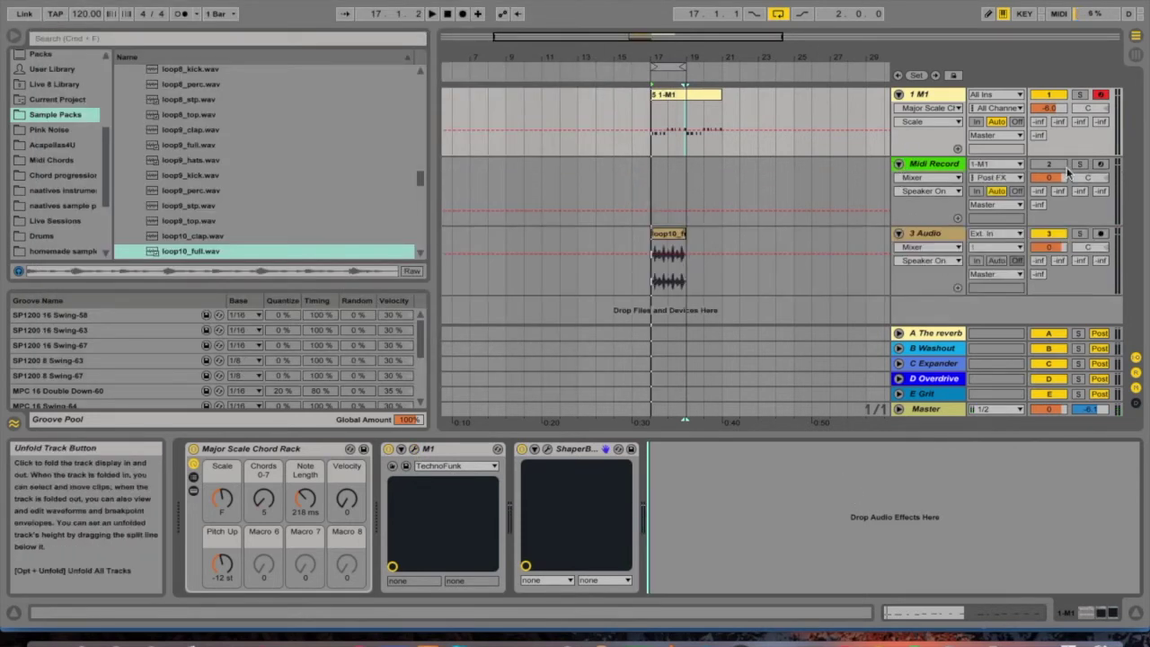
pyautogui.click(1101, 164)
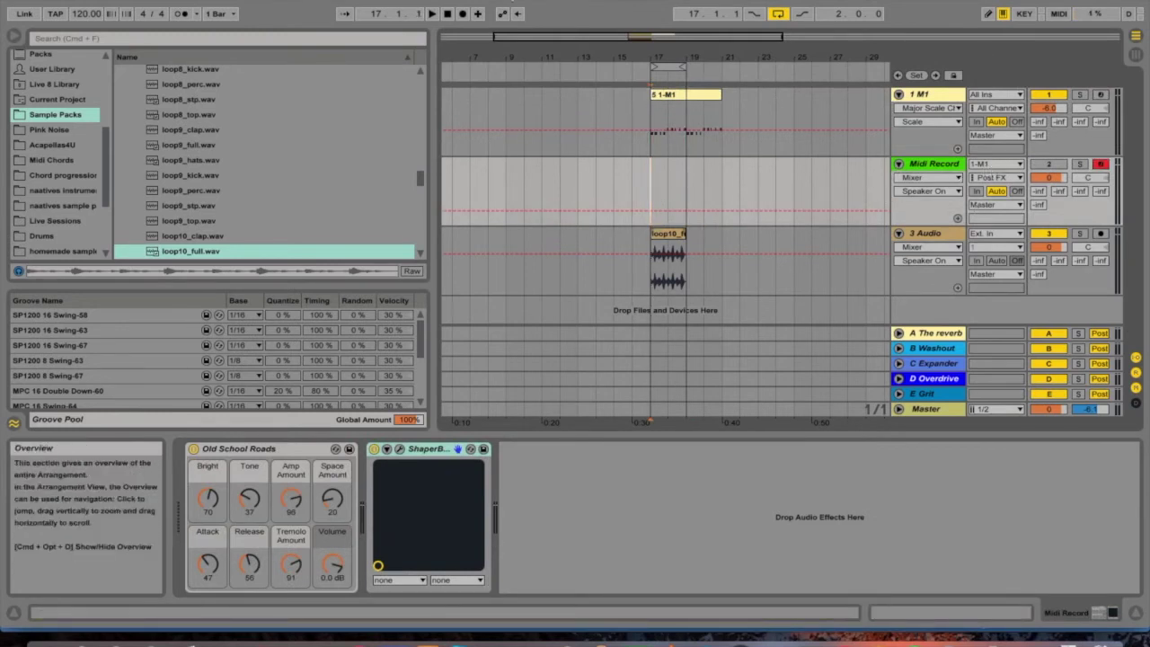
pyautogui.click(462, 14)
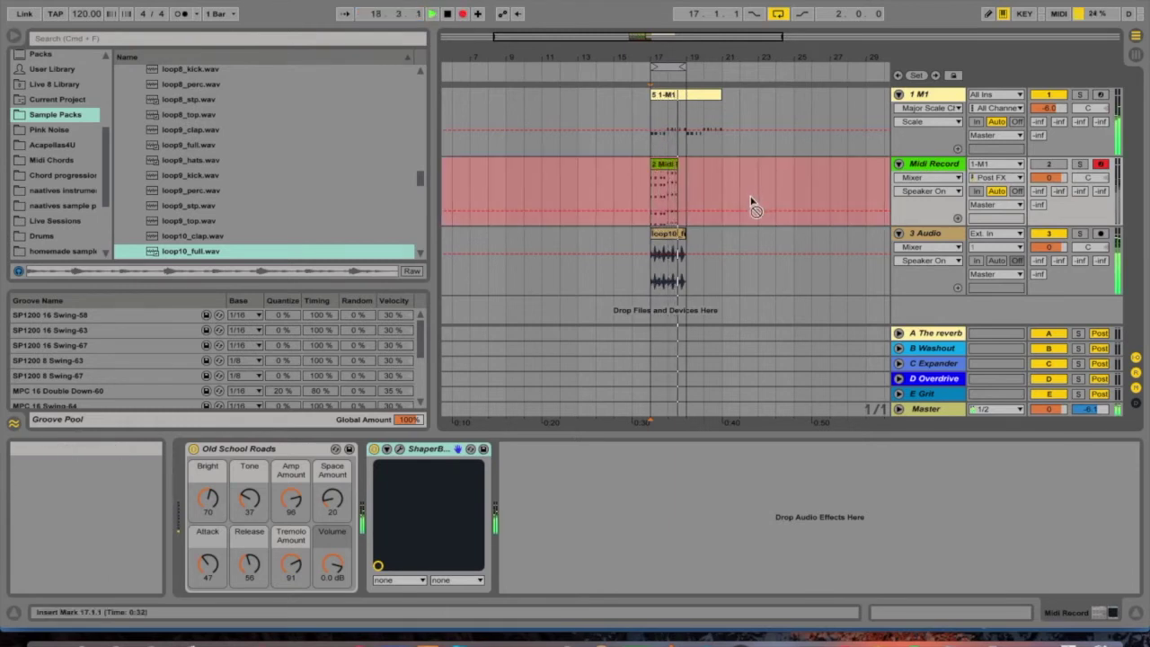
pyautogui.press('space')
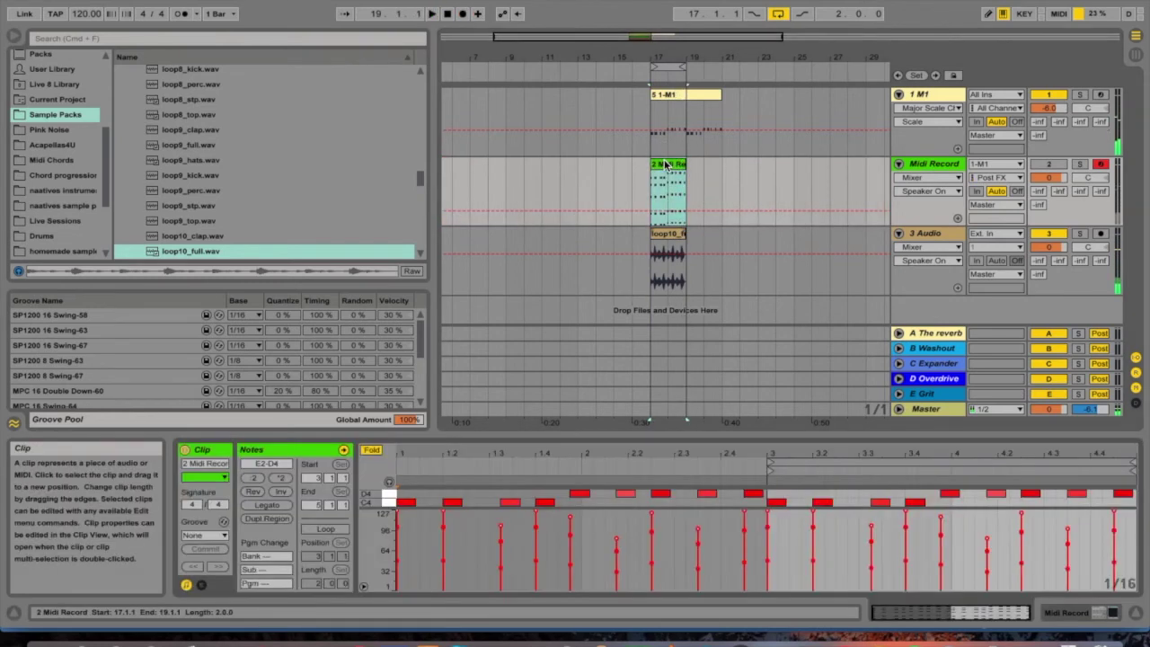
pyautogui.moveTo(921, 459); pyautogui.dragTo(455, 459)
pyautogui.moveTo(769, 465); pyautogui.dragTo(399, 458)
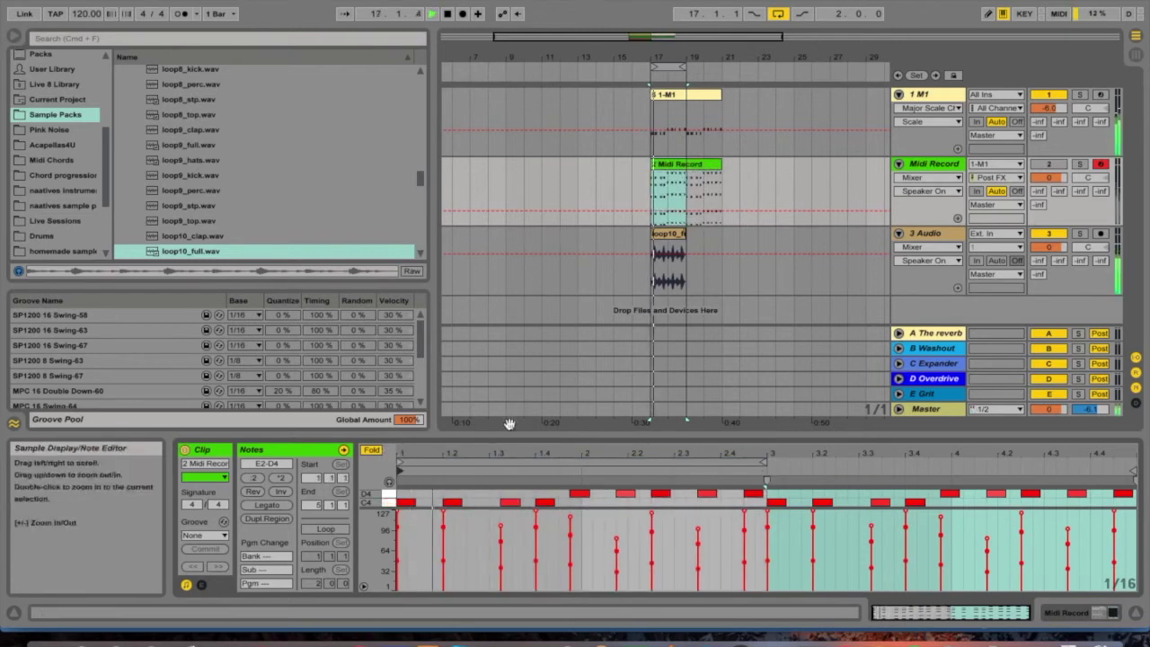
# - Lower single note velocities in the recorded chords at 1.3.2 and 1.4.1, setting E2 at 1.4.1 to 76
pyautogui.moveTo(496, 435); pyautogui.dragTo(513, 192)
pyautogui.press('space')
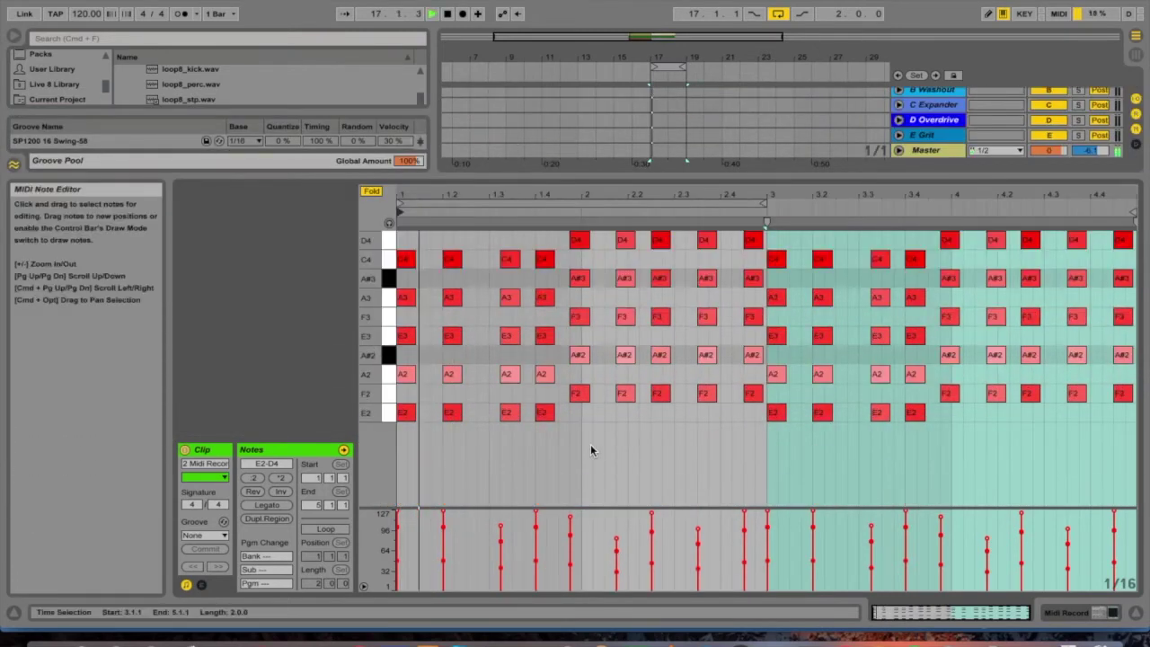
pyautogui.click(510, 259)
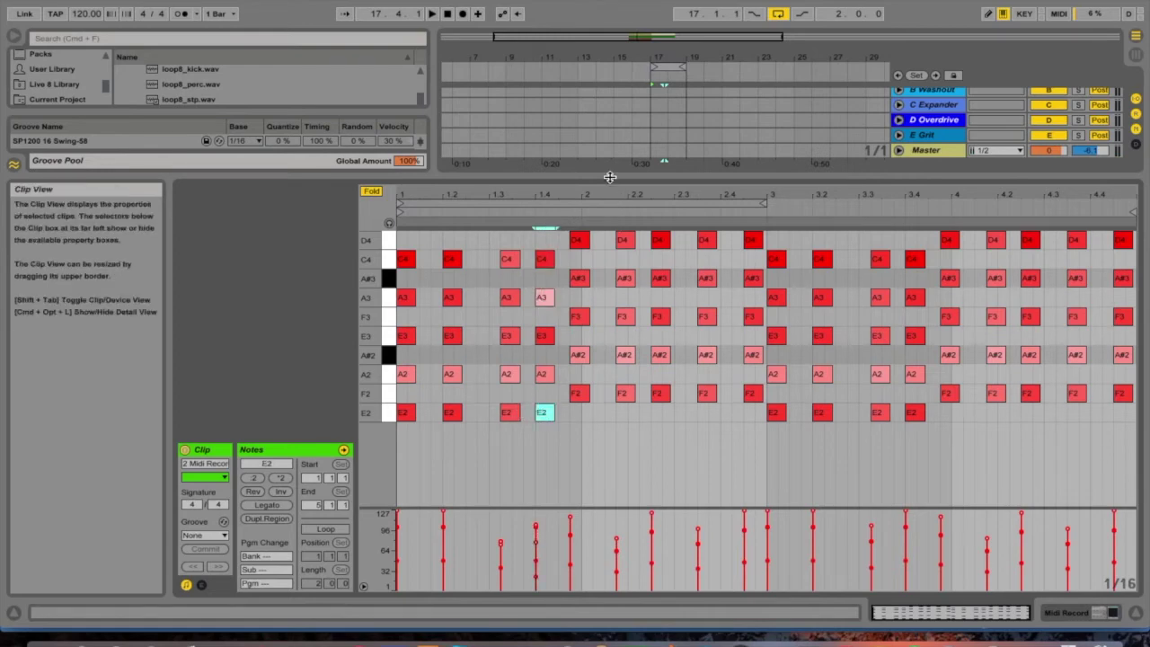
# - Mute the M1 track and activate the Midi Record track so its Old School Roads instrument plays the chords
pyautogui.moveTo(610, 177); pyautogui.dragTo(650, 362)
pyautogui.click(1049, 95)
pyautogui.click(1049, 164)
pyautogui.click(963, 163)
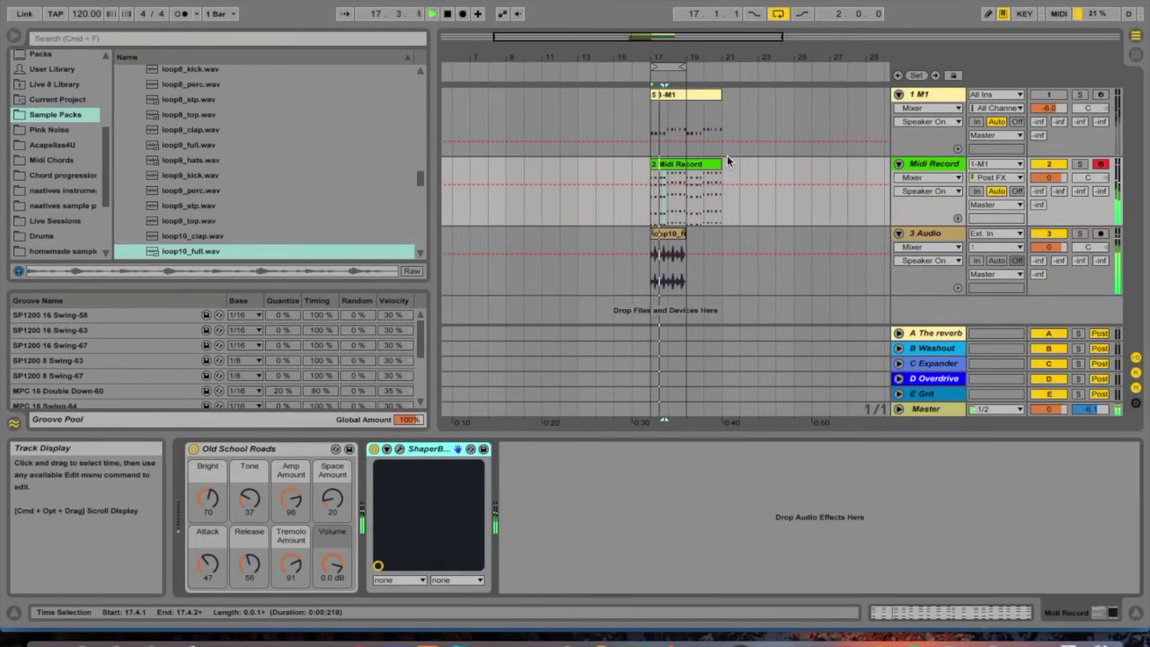
# - In the Midi Record clip, move the chord at 2.4.3 to 2.4.1 and the A2 to C4 notes at 3.1.1 to 2.4.3
pyautogui.doubleClick(683, 164)
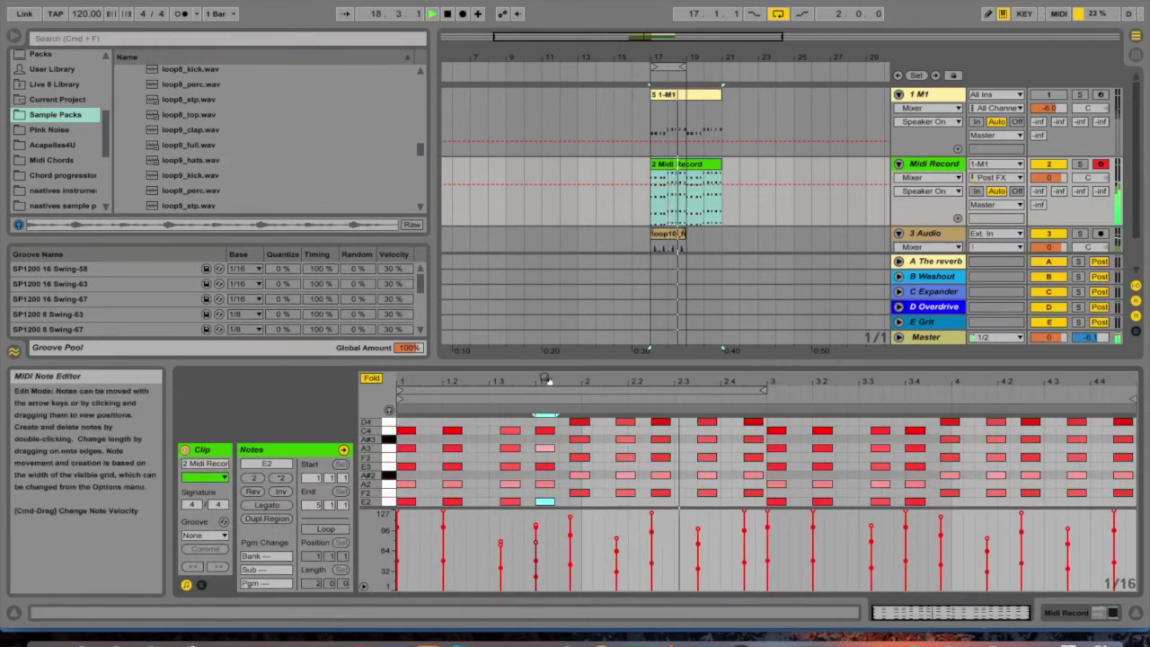
pyautogui.moveTo(538, 361); pyautogui.dragTo(543, 248)
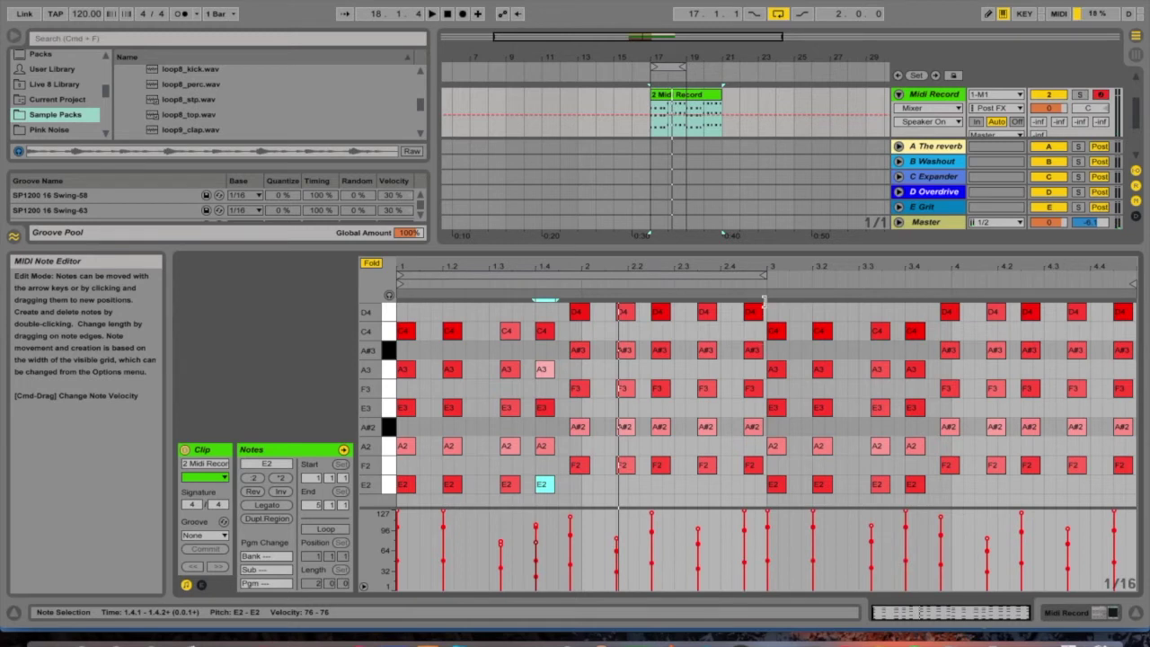
pyautogui.moveTo(769, 308); pyautogui.dragTo(732, 465)
pyautogui.press('space')
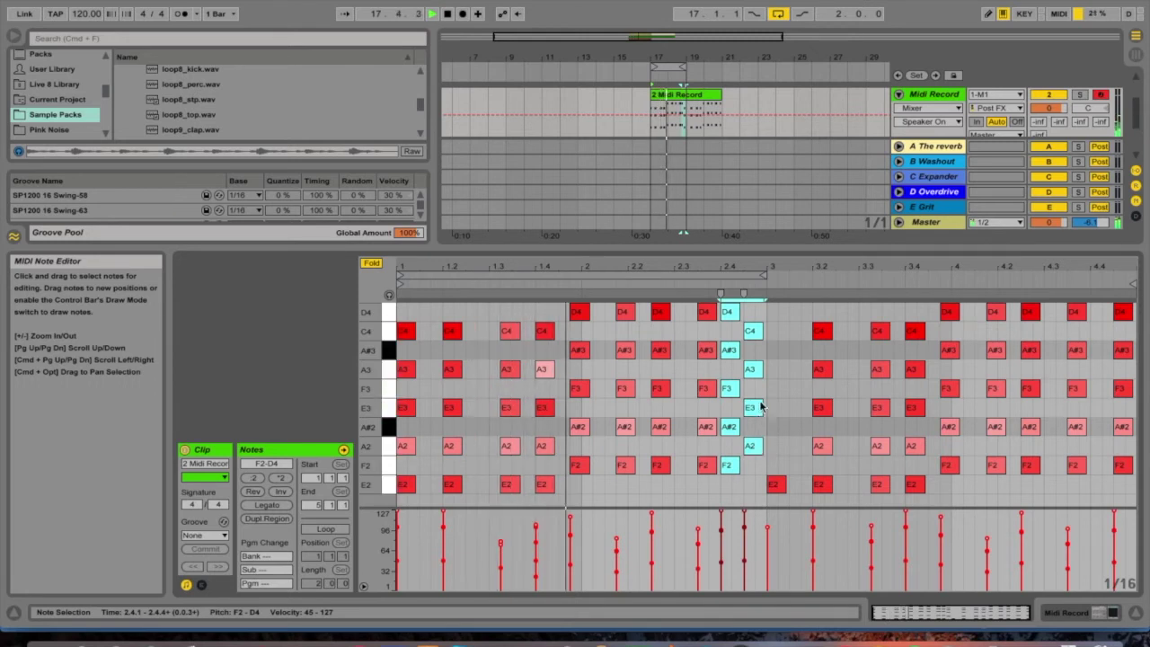
# - Move the E3 note of the chord at 2.4.3 to 2.4.4 and delete that chord's C4 and A3 notes
pyautogui.moveTo(760, 411); pyautogui.dragTo(769, 409)
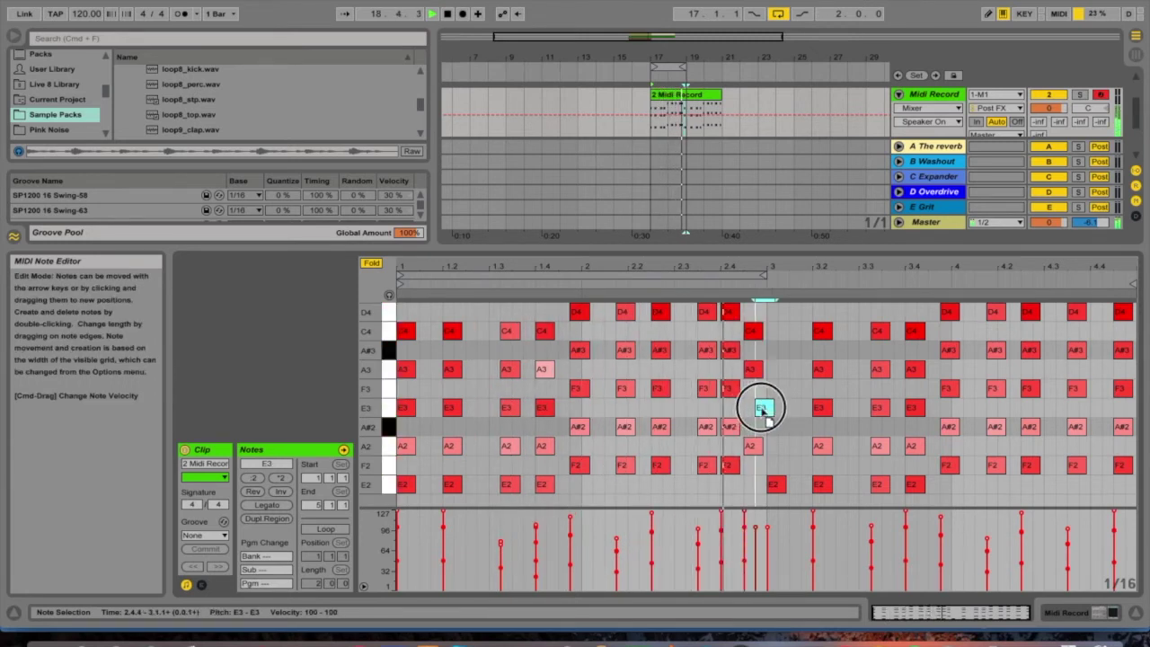
pyautogui.click(751, 369)
pyautogui.moveTo(752, 371); pyautogui.dragTo(767, 378)
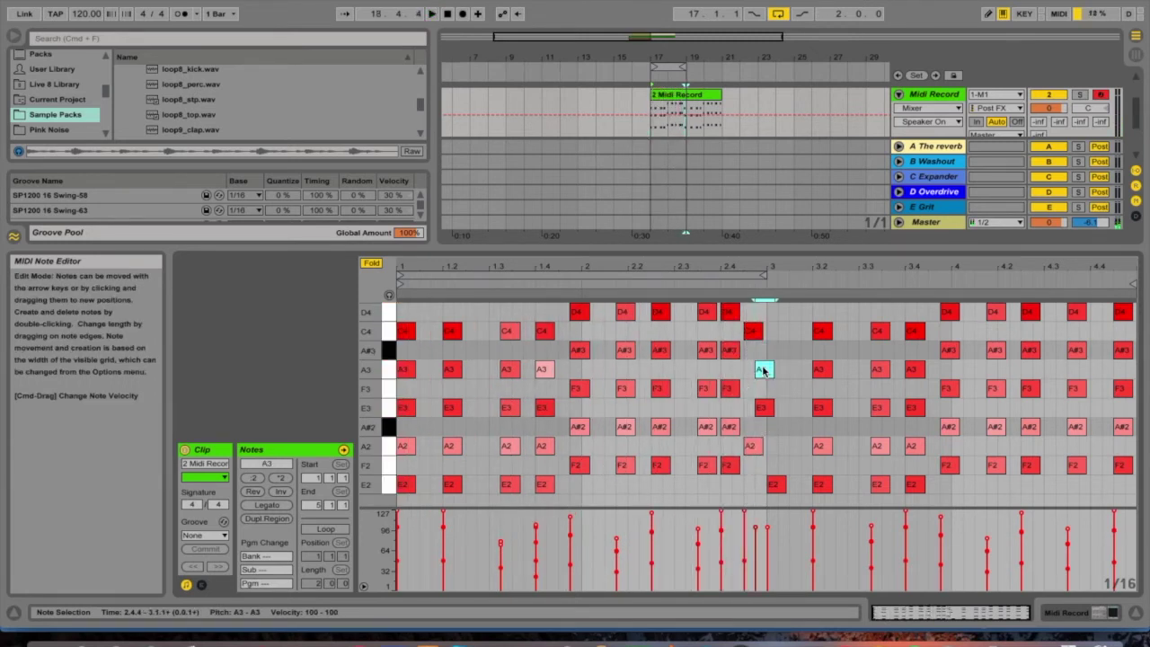
pyautogui.doubleClick(758, 336)
pyautogui.doubleClick(762, 368)
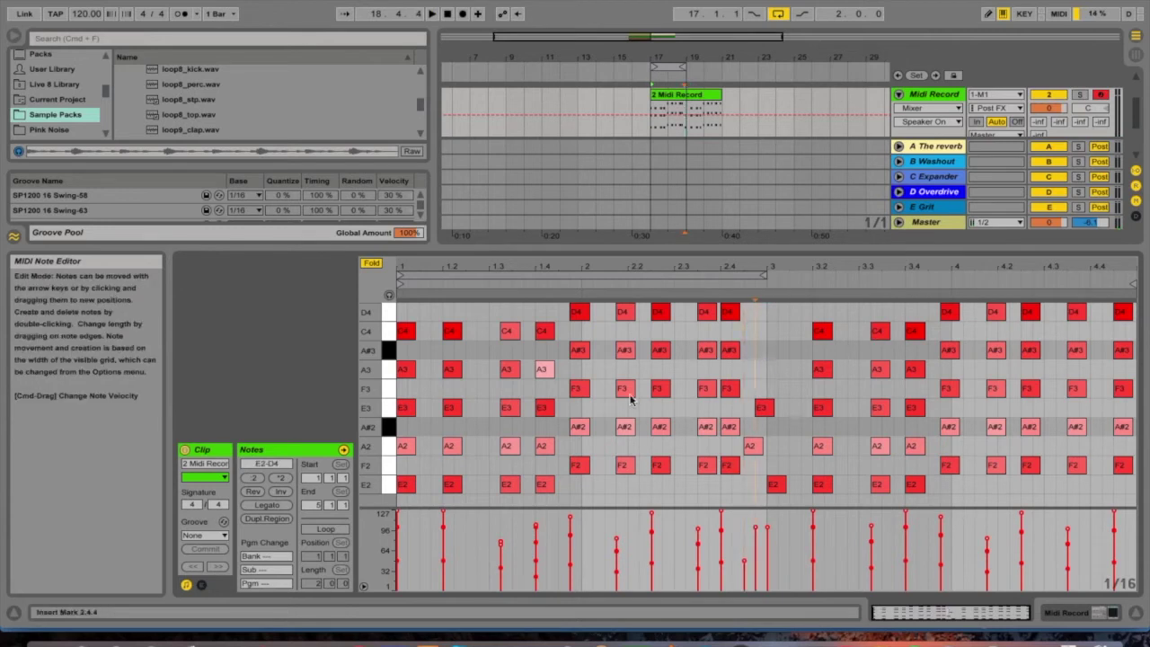
# - Enable looping for the Midi Record clip and delete the chords at 2.3.3 and 2.4.1
pyautogui.click(326, 528)
pyautogui.press('space')
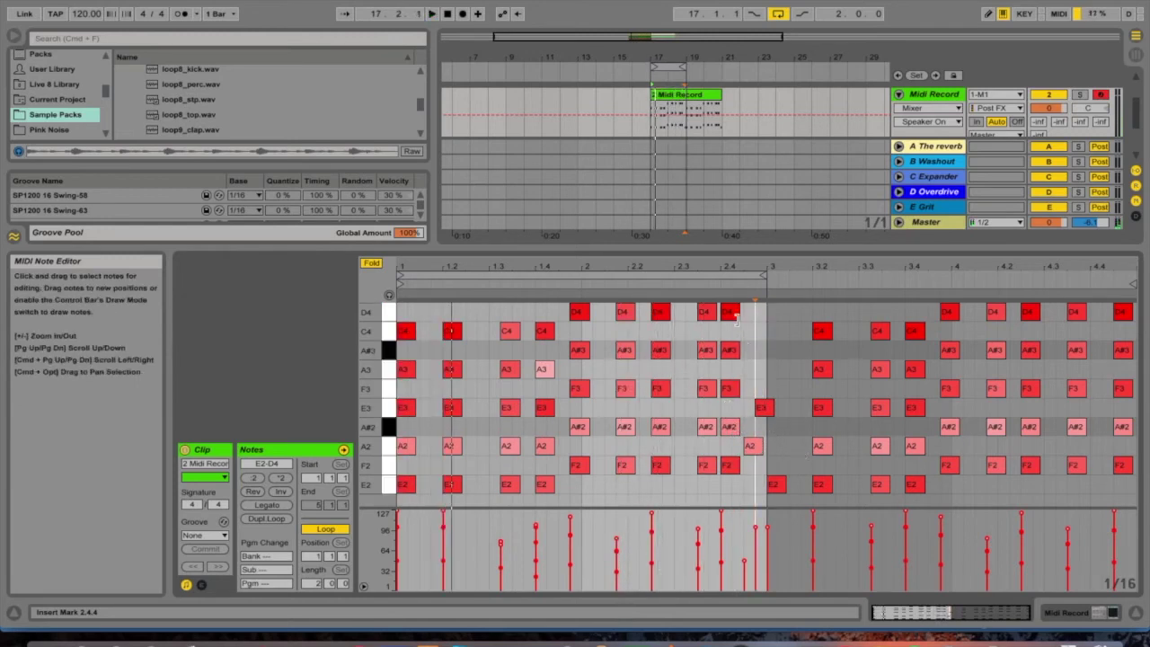
pyautogui.moveTo(748, 333); pyautogui.dragTo(725, 411)
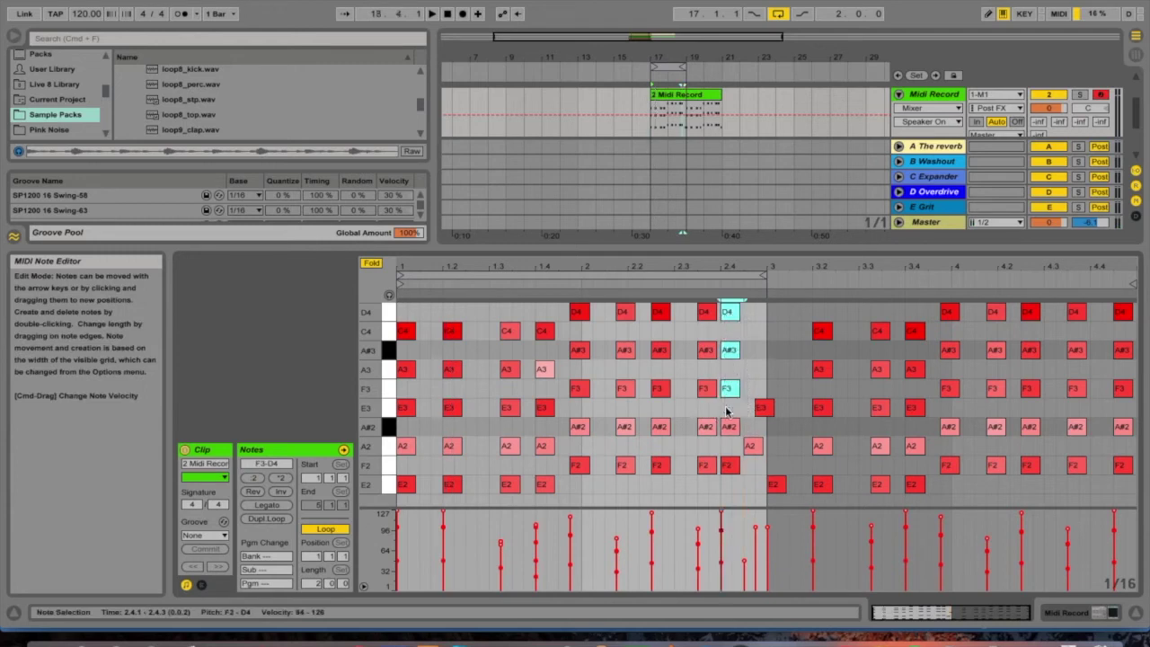
pyautogui.press('Delete')
pyautogui.press('Delete')
pyautogui.click(760, 412)
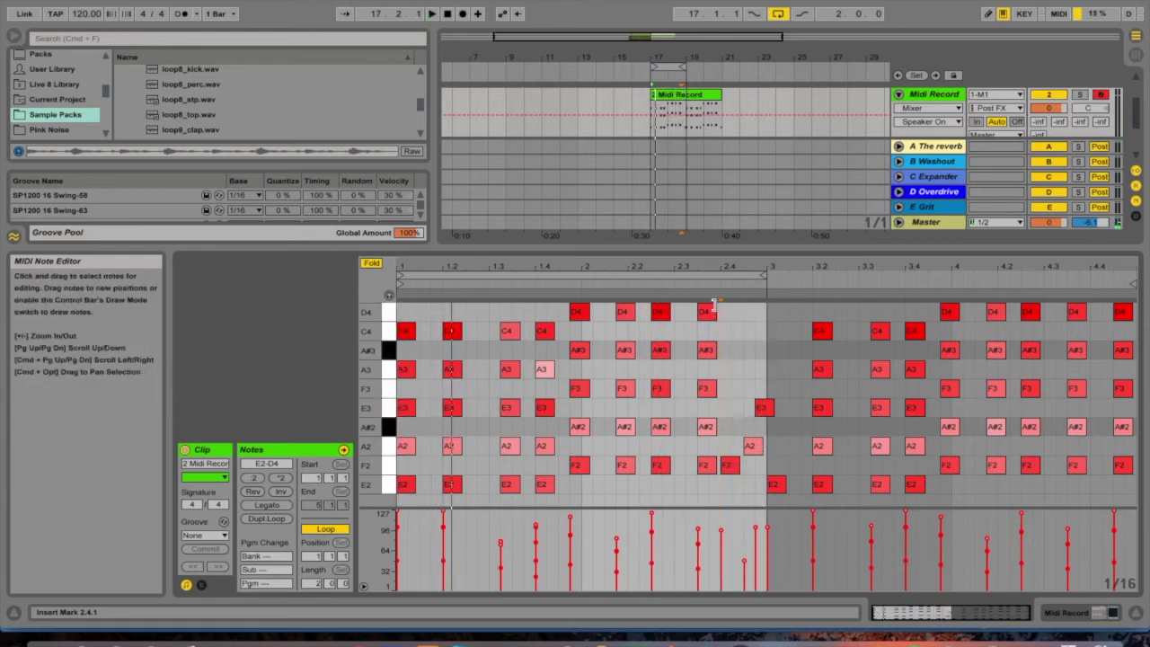
pyautogui.moveTo(709, 330); pyautogui.dragTo(676, 493)
pyautogui.press('Delete')
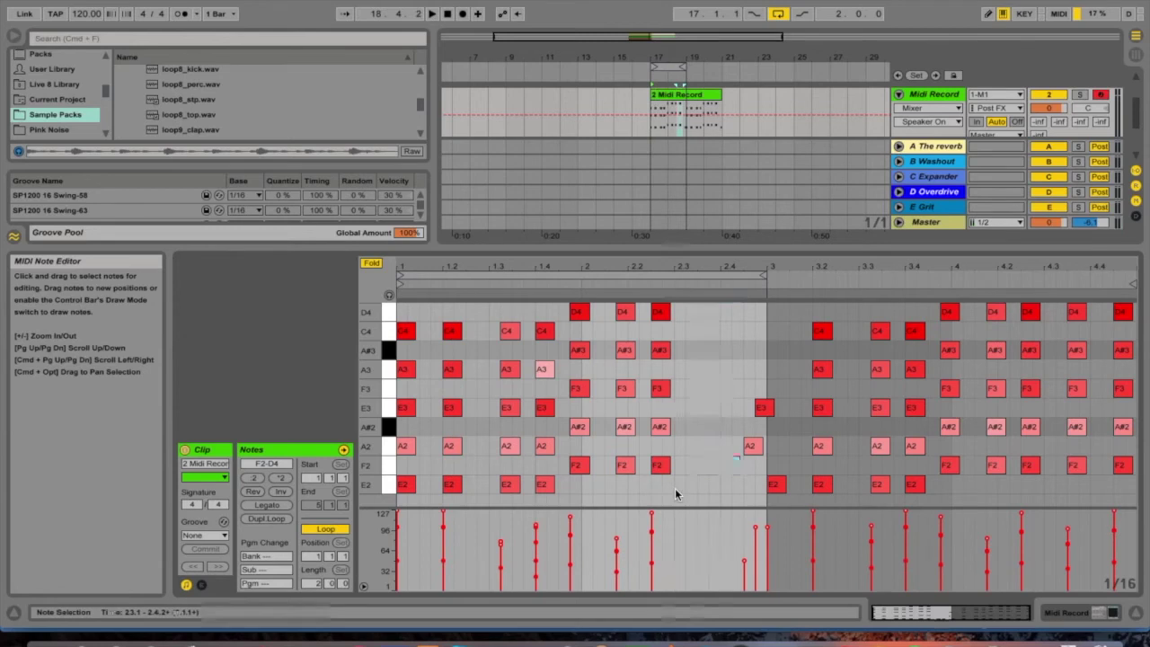
# - Move the A2 note near the end of bar 2 to 2.4.2, add an F2 note at 2.3.3, and play the loop
pyautogui.moveTo(752, 448); pyautogui.dragTo(723, 466)
pyautogui.doubleClick(700, 467)
pyautogui.press('space')
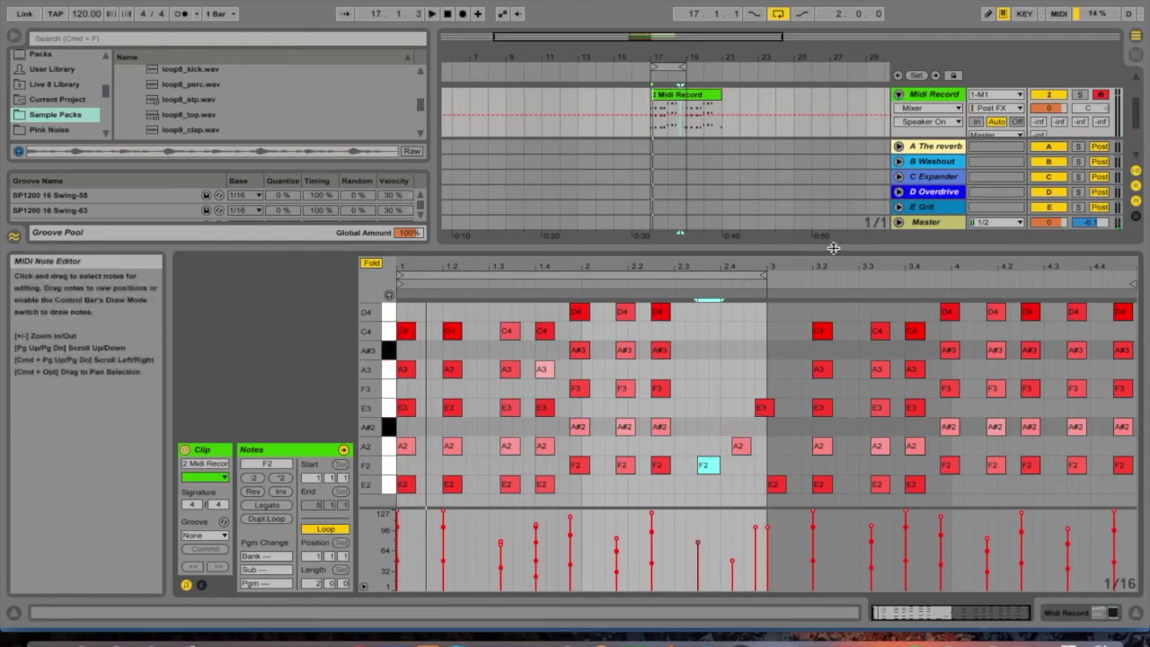
pyautogui.moveTo(834, 248); pyautogui.dragTo(818, 445)
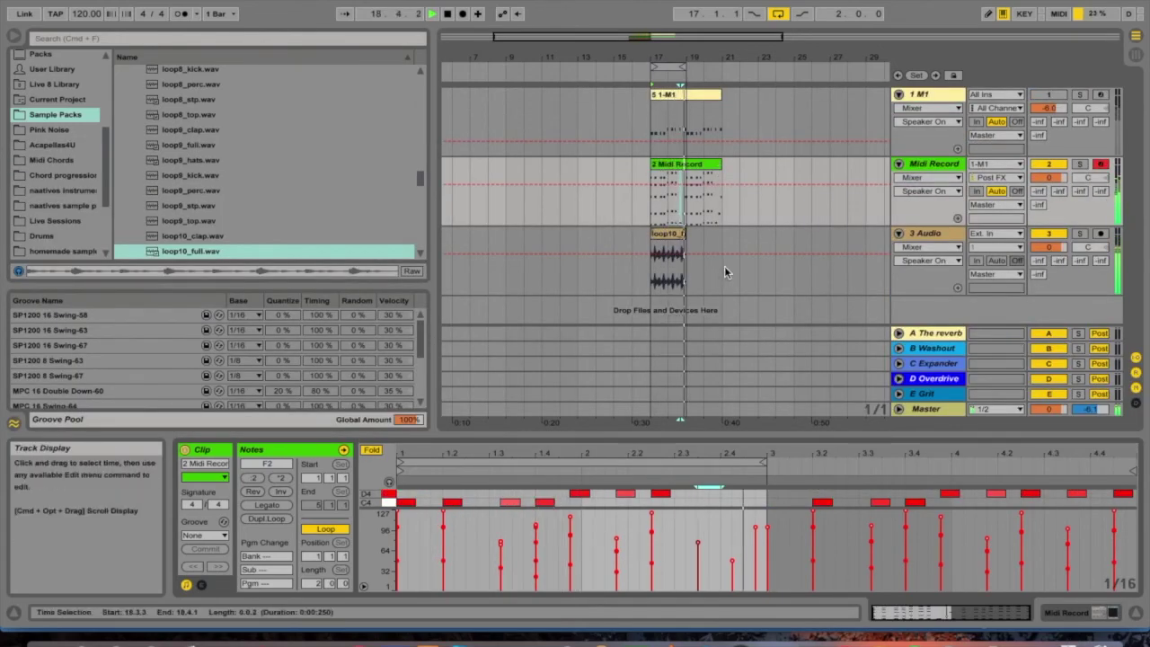
pyautogui.press('space')
pyautogui.moveTo(719, 437); pyautogui.dragTo(718, 268)
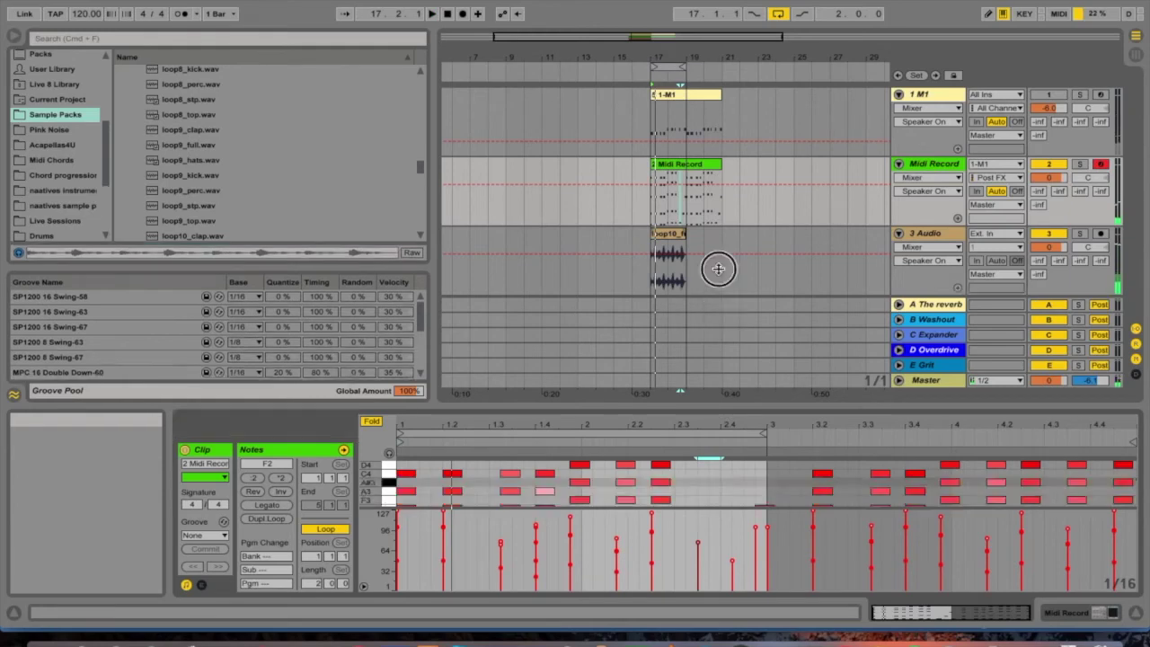
pyautogui.press('space')
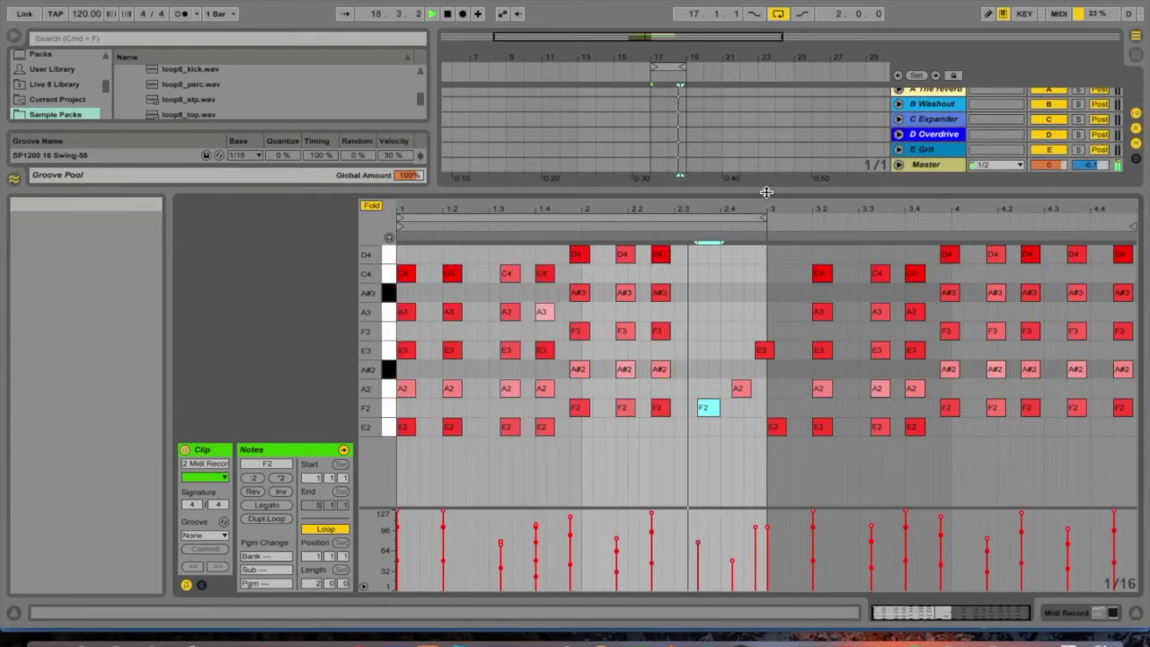
# - Delete the single F2, A2 and E3 notes at the end of bar 2
pyautogui.click(762, 333)
pyautogui.moveTo(762, 332); pyautogui.dragTo(704, 422)
pyautogui.press('Delete')
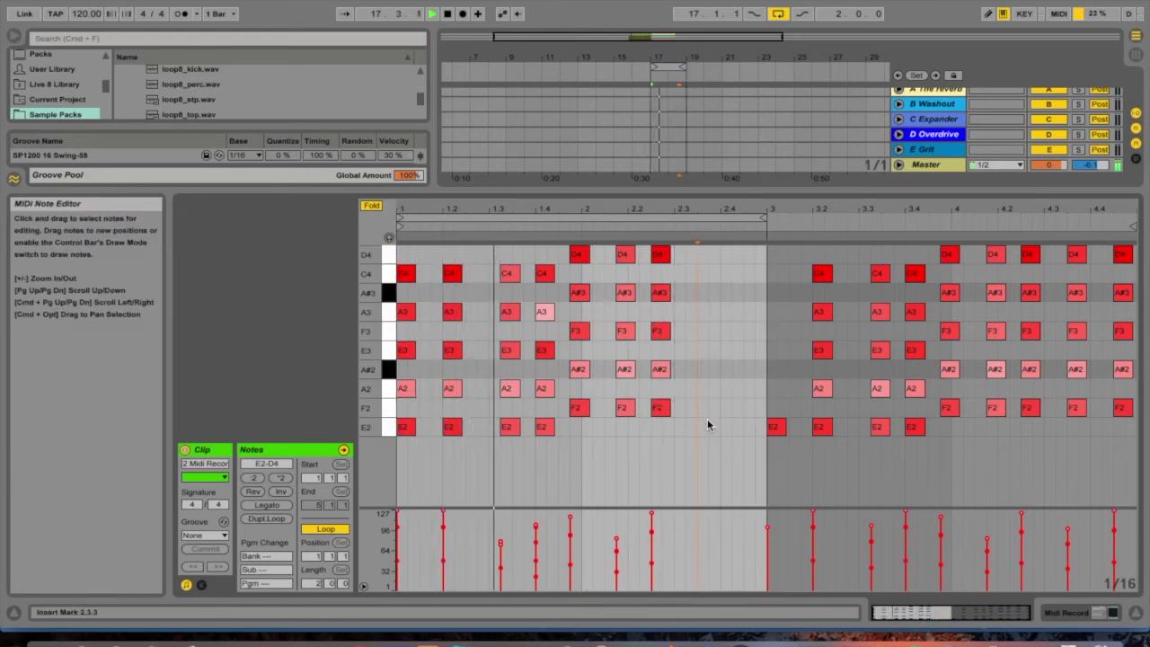
# - Set the Midi Record track's MIDI input to No Input
pyautogui.moveTo(759, 185); pyautogui.dragTo(759, 481)
pyautogui.press('space')
pyautogui.click(1010, 164)
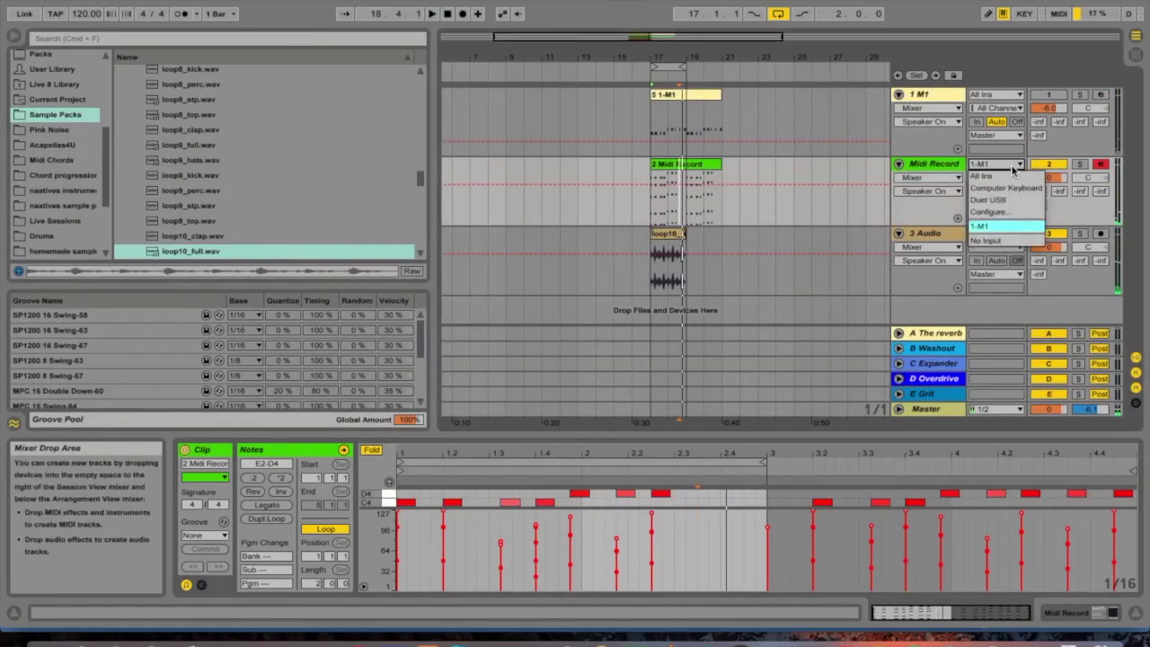
pyautogui.click(995, 240)
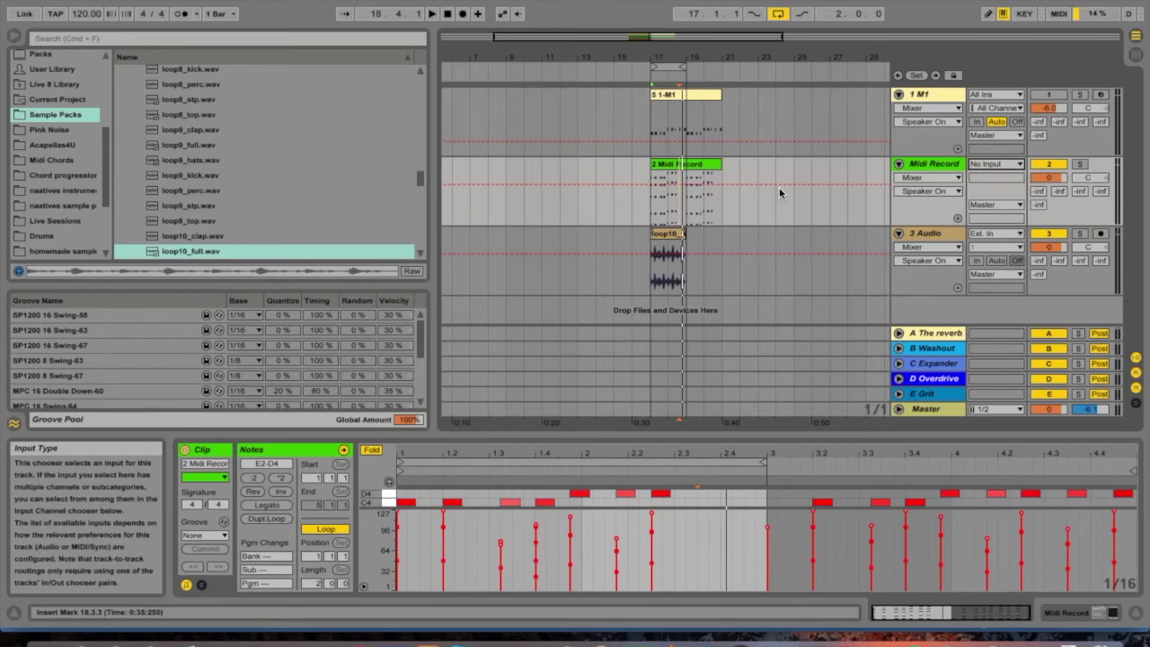
# - Add single sixteenth notes to the Midi Record clip: F2 at 2.3.3, A2 at 2.4.1 and E3 at 2.4.3
pyautogui.click(694, 168)
pyautogui.press('space')
pyautogui.moveTo(727, 435); pyautogui.dragTo(725, 286)
pyautogui.click(706, 485)
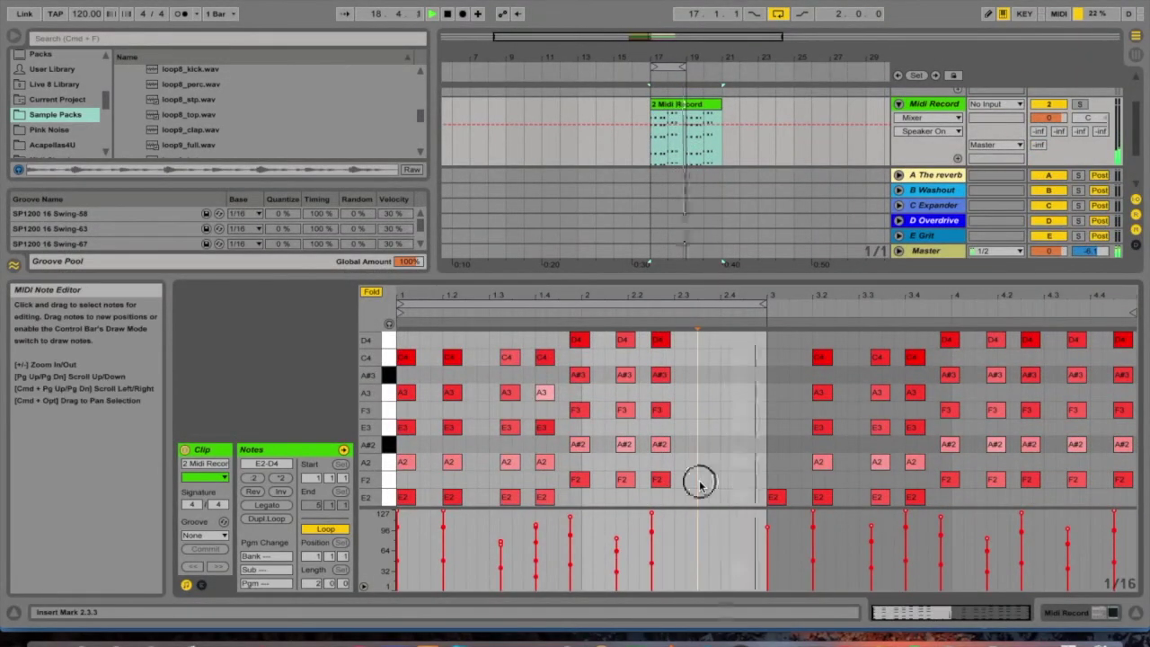
pyautogui.doubleClick(699, 480)
pyautogui.doubleClick(725, 456)
pyautogui.doubleClick(748, 429)
# - Adjust the velocities of the added notes during loop playback, setting F2 to 83 and A2 to 122
pyautogui.click(722, 542)
pyautogui.moveTo(721, 542); pyautogui.dragTo(721, 524)
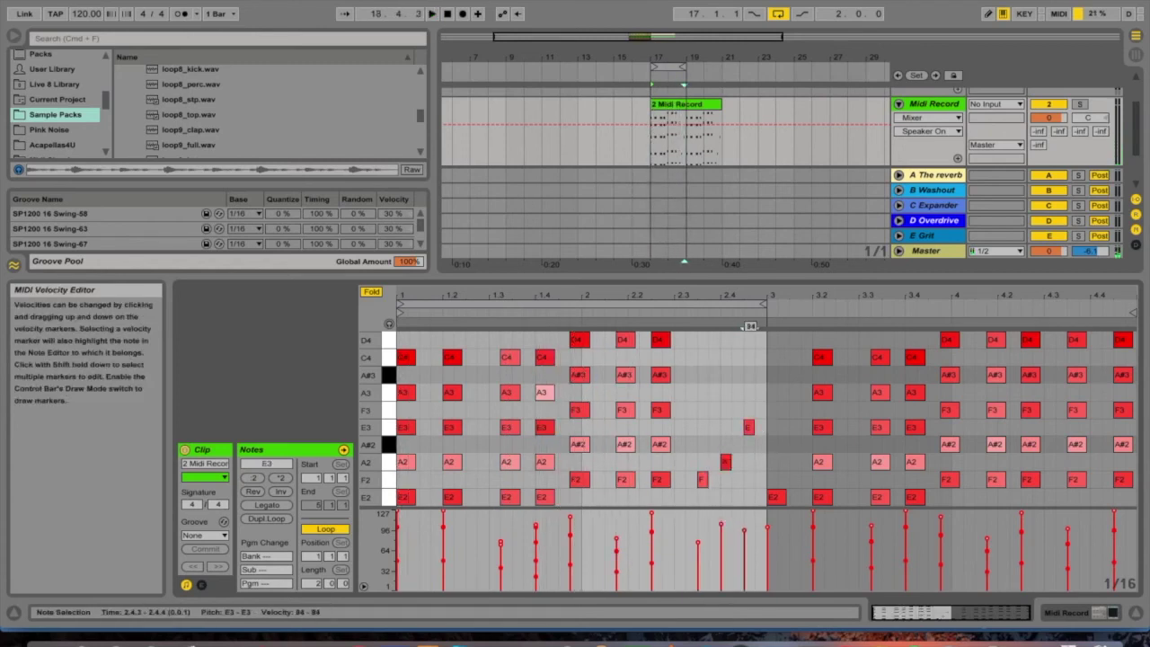
pyautogui.click(699, 543)
pyautogui.moveTo(697, 544); pyautogui.dragTo(698, 550)
pyautogui.press('space')
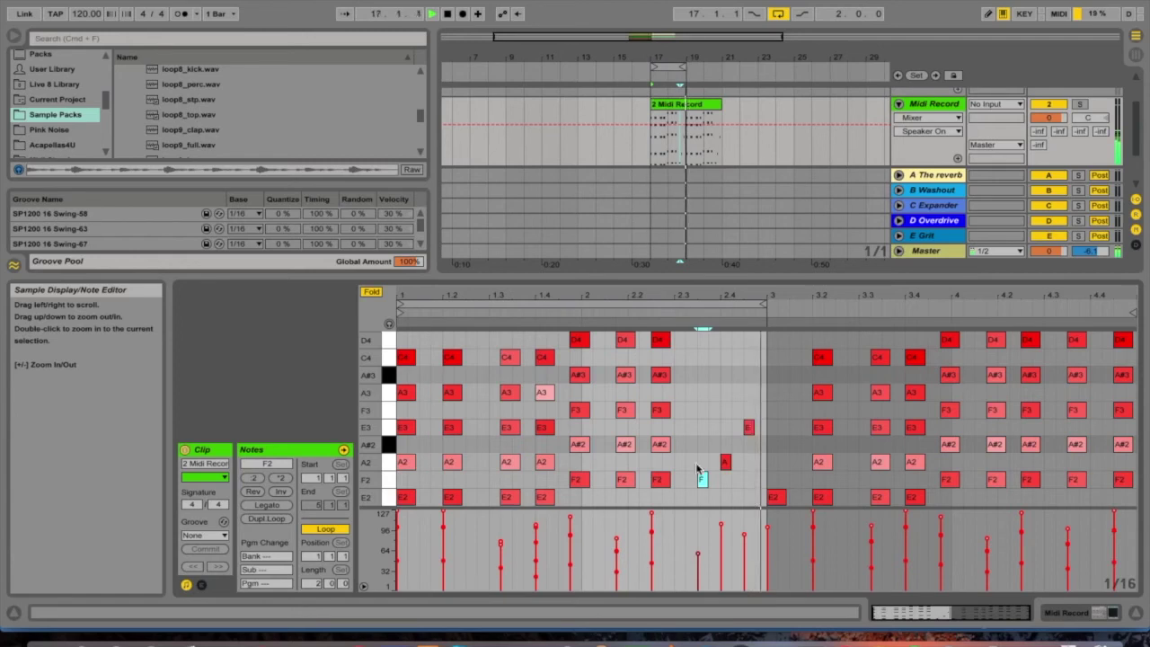
pyautogui.click(698, 556)
pyautogui.moveTo(698, 555); pyautogui.dragTo(698, 538)
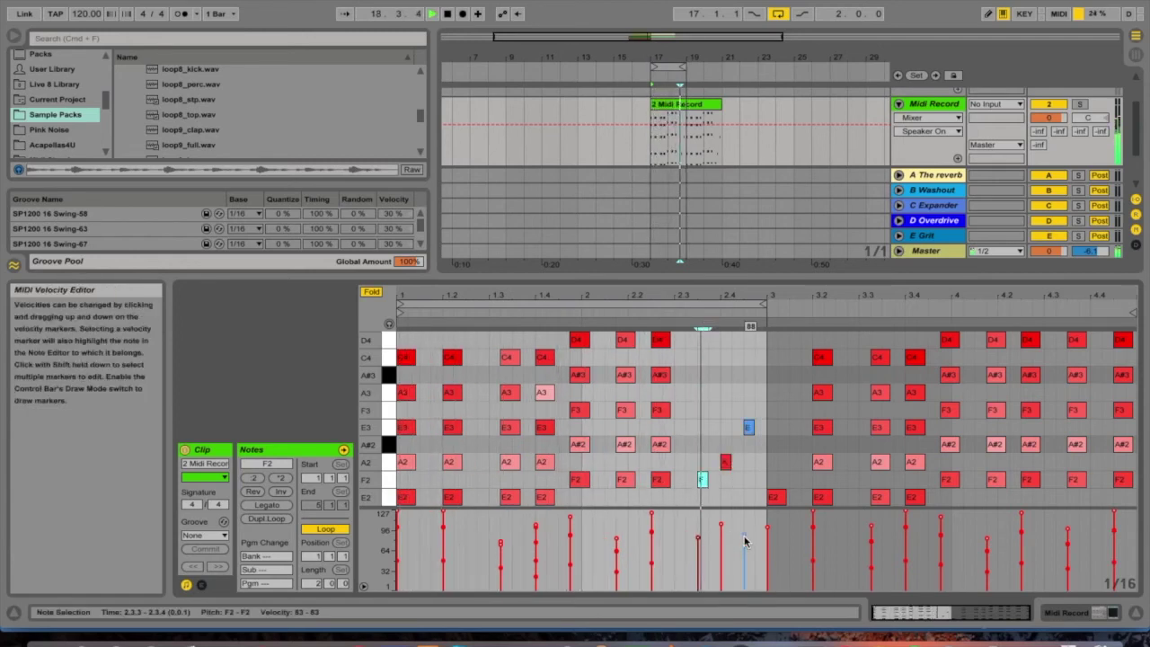
pyautogui.click(721, 523)
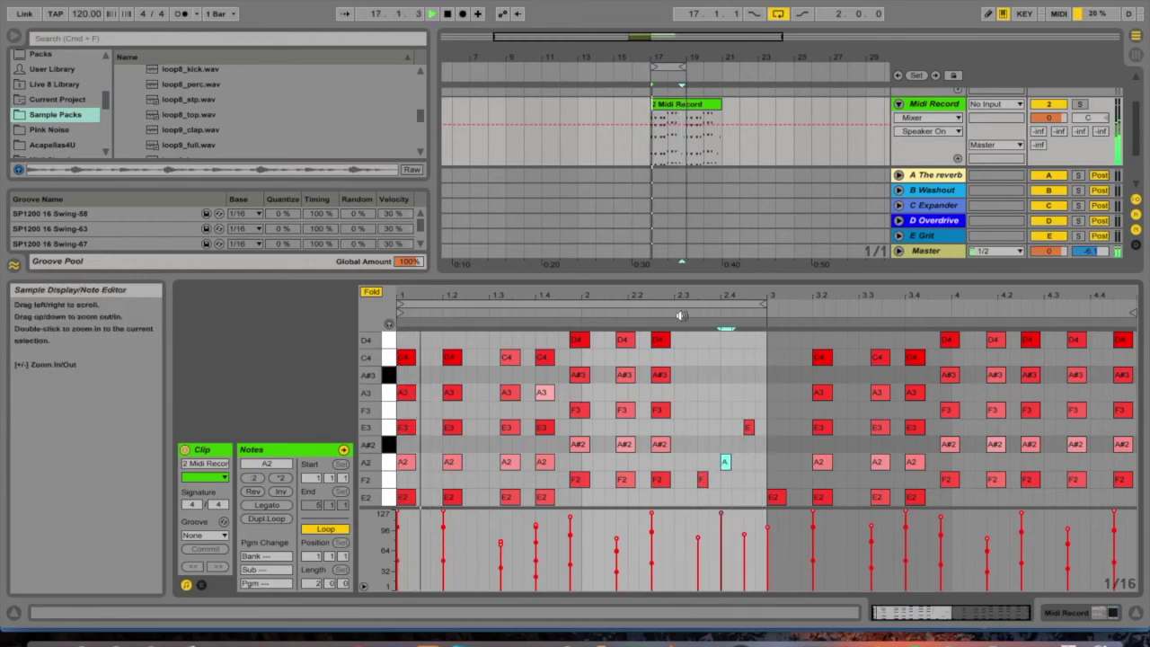
# - Transpose the F2, A2 and E3 notes at the end of bar 2 up one octave and move the A3 to 2.4.2
pyautogui.moveTo(752, 411); pyautogui.dragTo(704, 489)
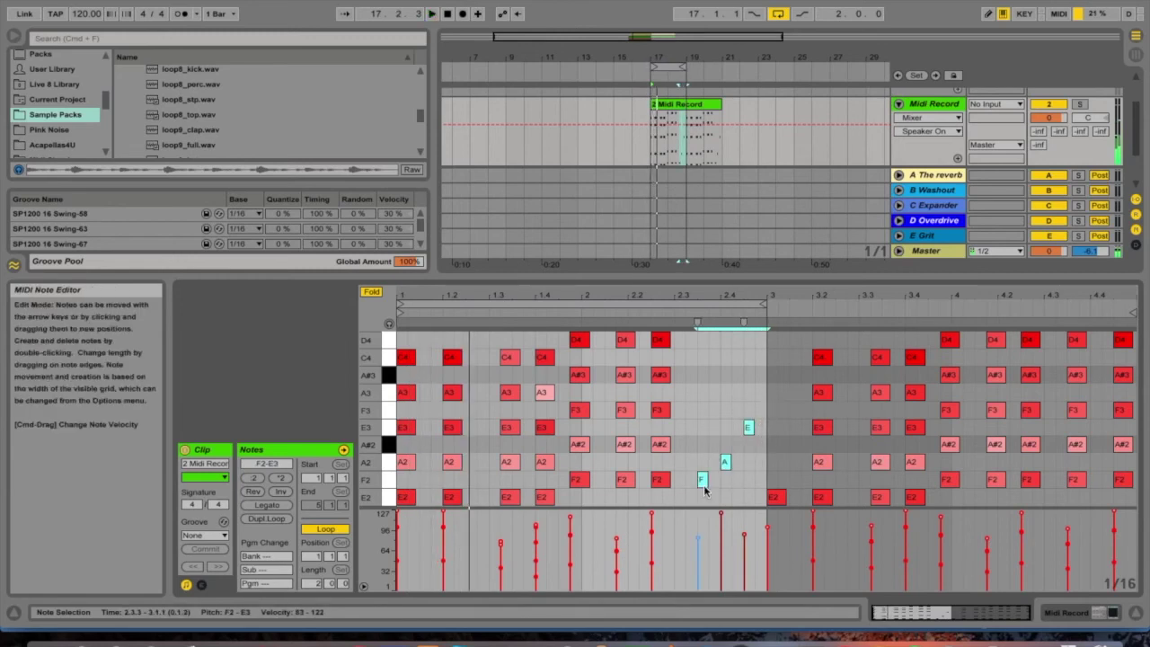
pyautogui.hotkey('shift', 'Up')
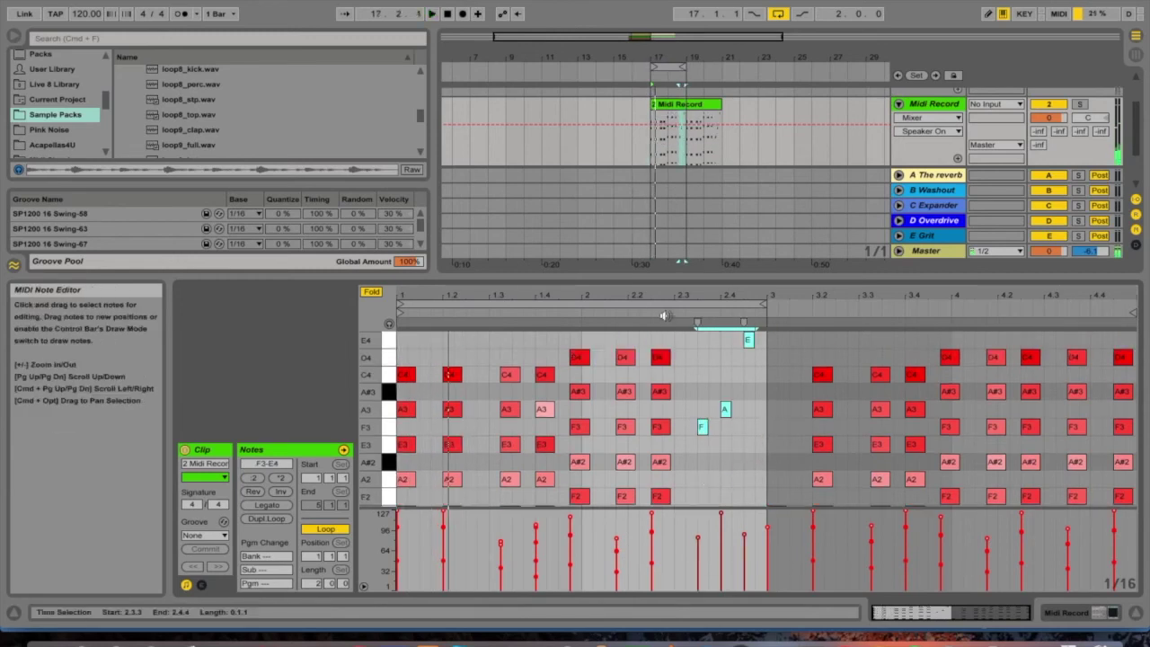
pyautogui.press('space')
pyautogui.click(726, 410)
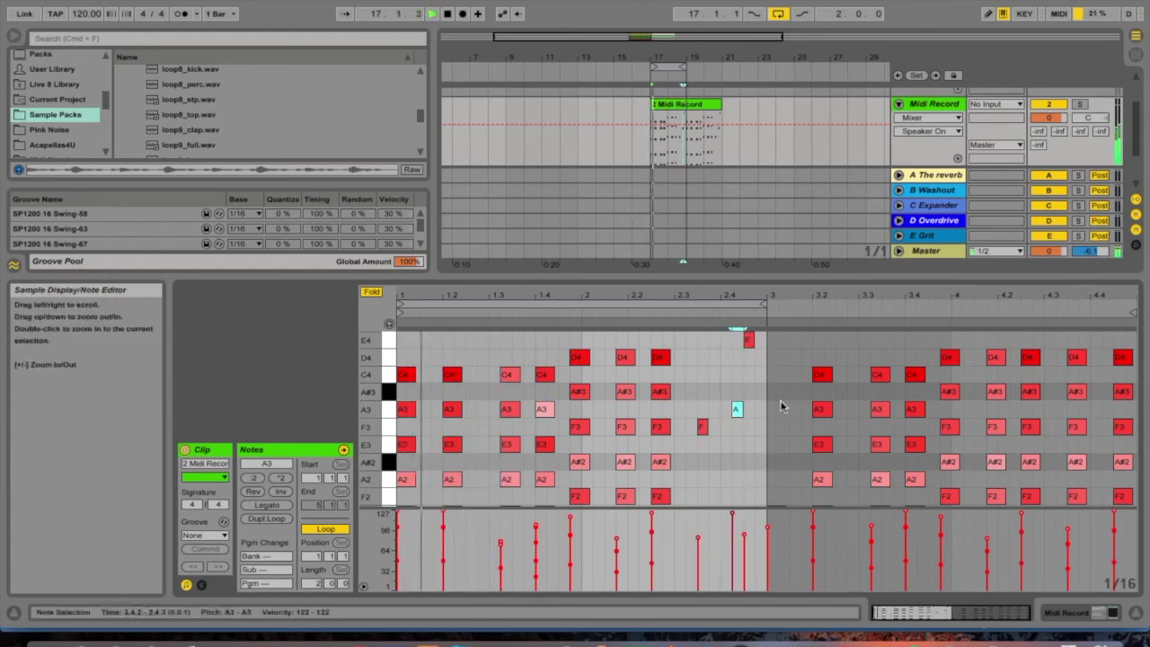
# - Lengthen the F2 note at 2.2.3 so that it ends just past 2.3.2
pyautogui.scroll(-1, 698, 486)
pyautogui.moveTo(666, 479); pyautogui.dragTo(694, 470)
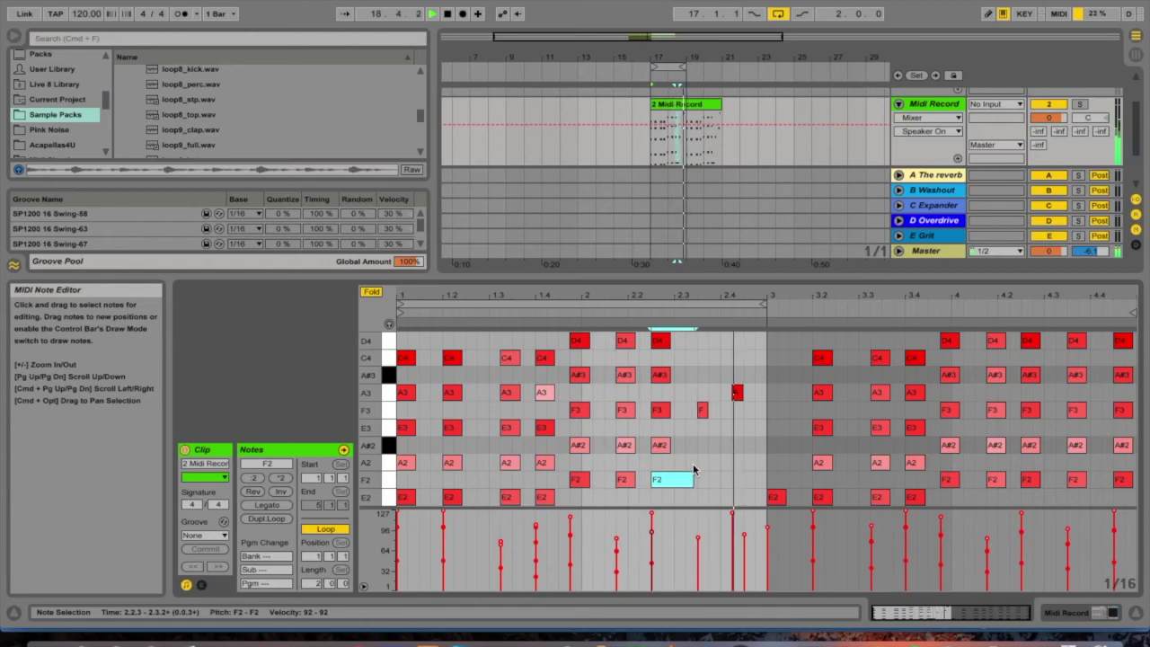
pyautogui.press('space')
# - Play the loop with M1 active and Midi Record muted, and switch back to Midi Record with M1 muted
pyautogui.moveTo(668, 278); pyautogui.dragTo(675, 632)
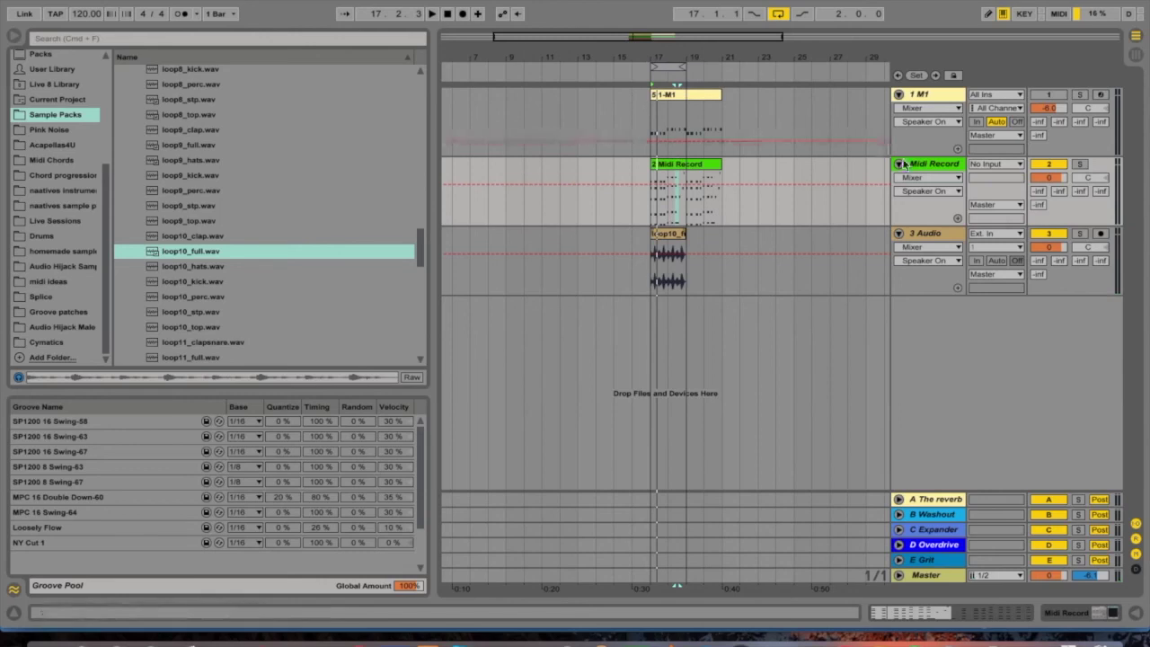
pyautogui.click(1055, 94)
pyautogui.press('space')
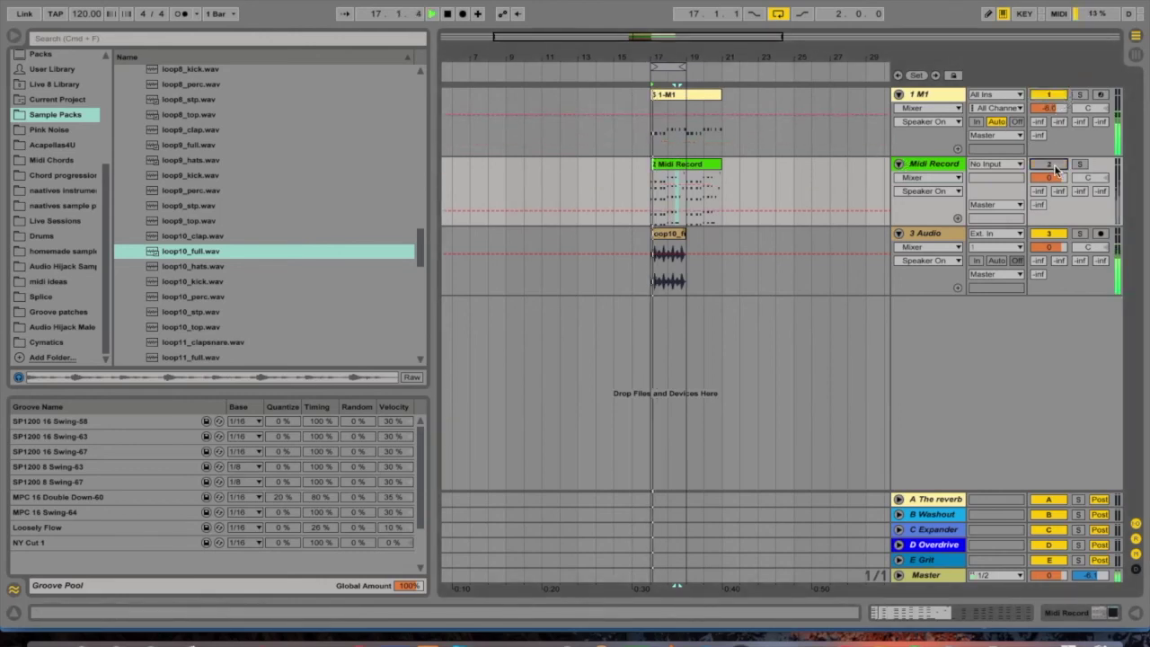
pyautogui.click(1045, 96)
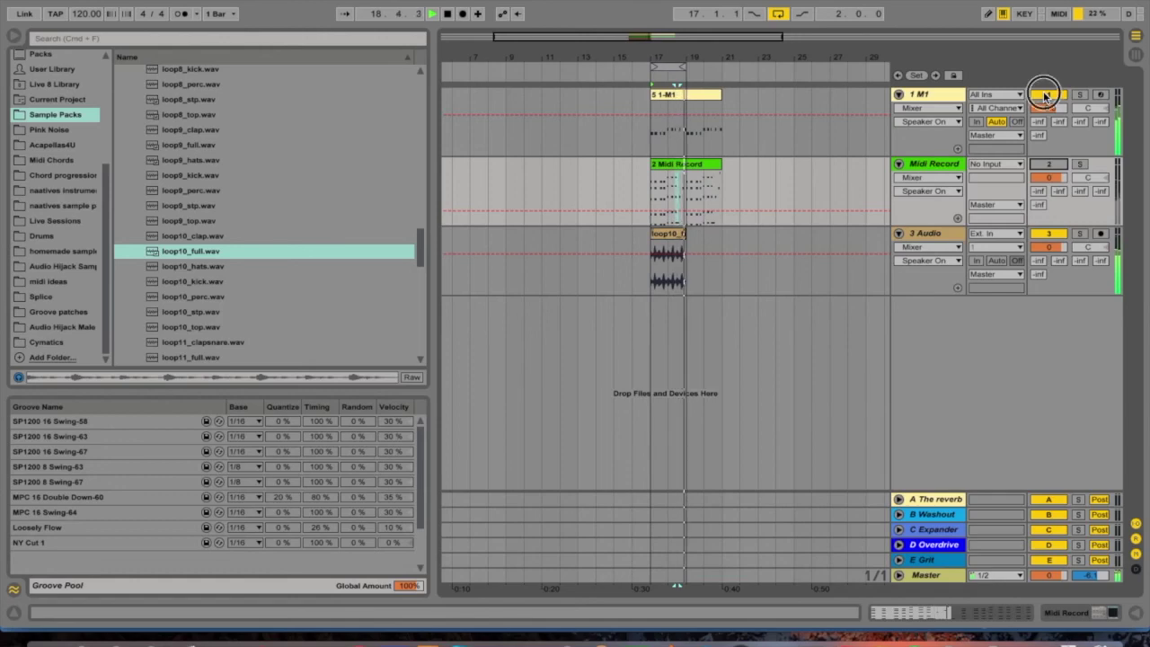
pyautogui.click(1049, 164)
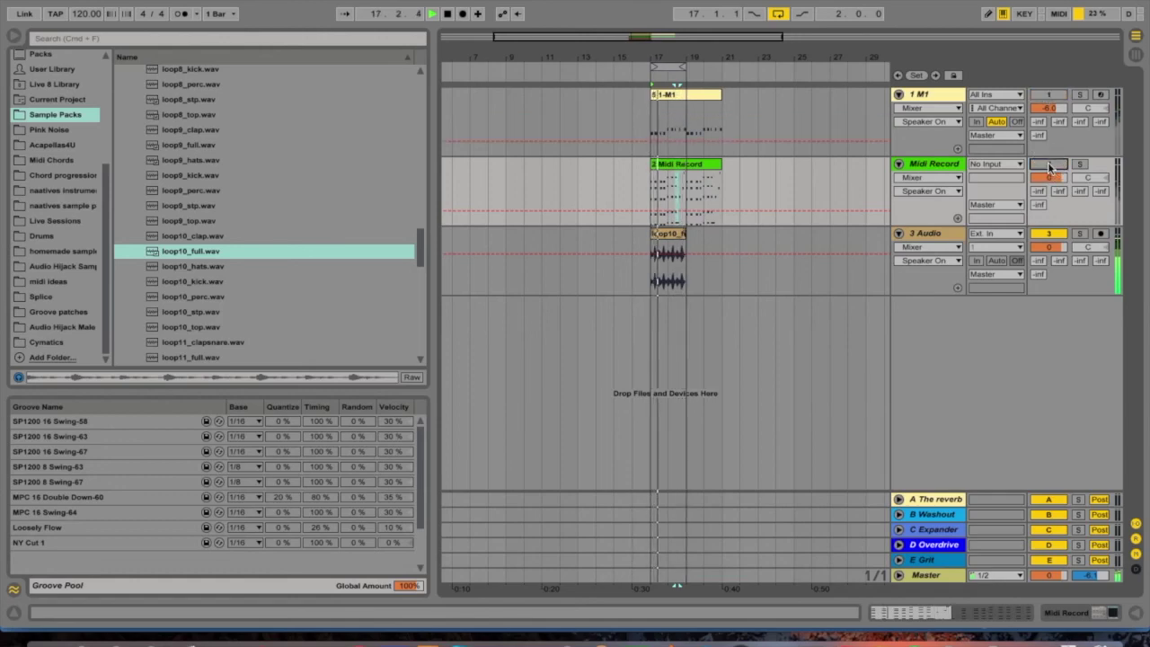
# - Delete every note above F2 in the first two bars of the Midi Record clip, keeping only the E2 and F2 notes, and play the loop
pyautogui.doubleClick(690, 165)
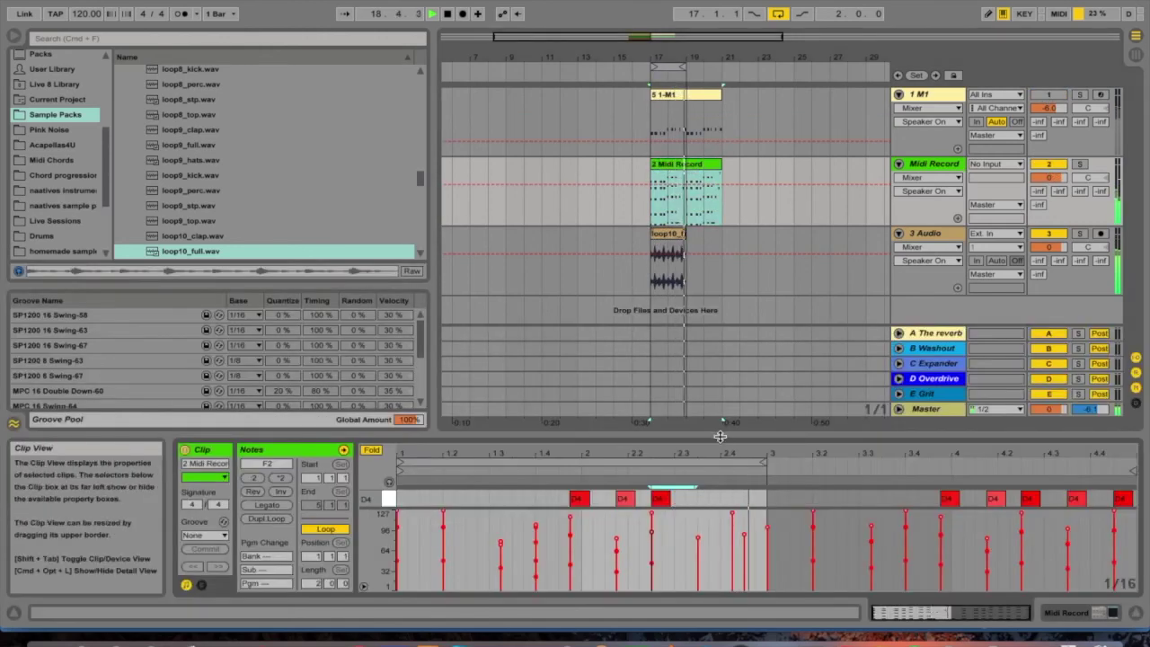
pyautogui.moveTo(720, 345); pyautogui.dragTo(720, 138)
pyautogui.moveTo(762, 195); pyautogui.dragTo(446, 327)
pyautogui.press('Delete')
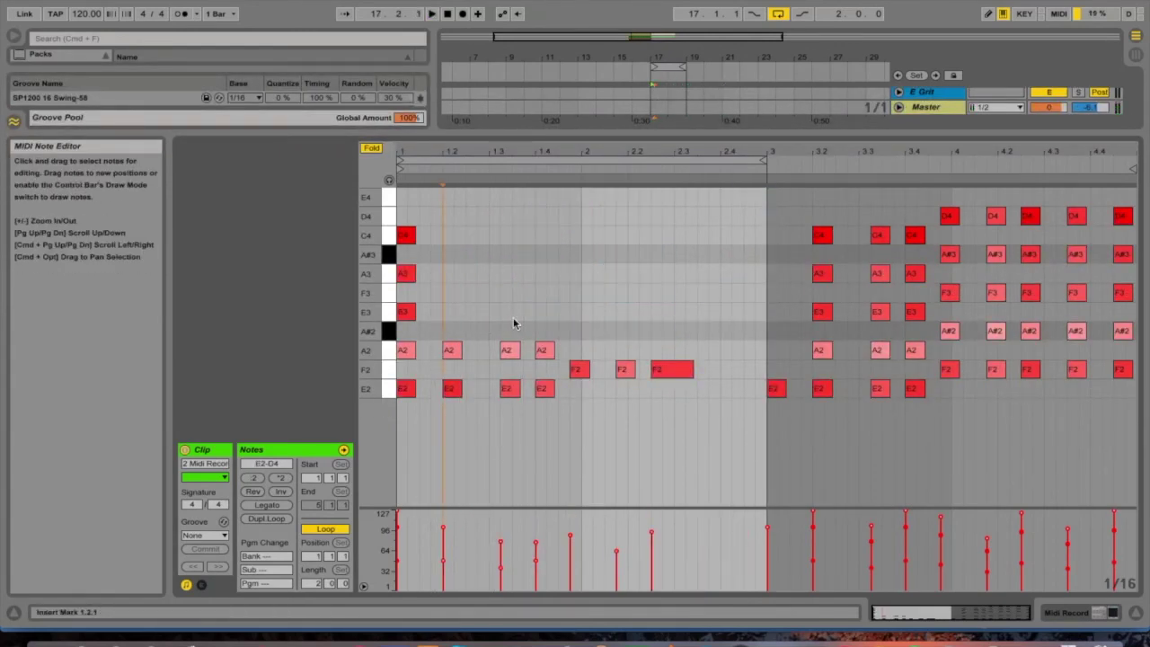
pyautogui.moveTo(552, 301); pyautogui.dragTo(392, 353)
pyautogui.press('Delete')
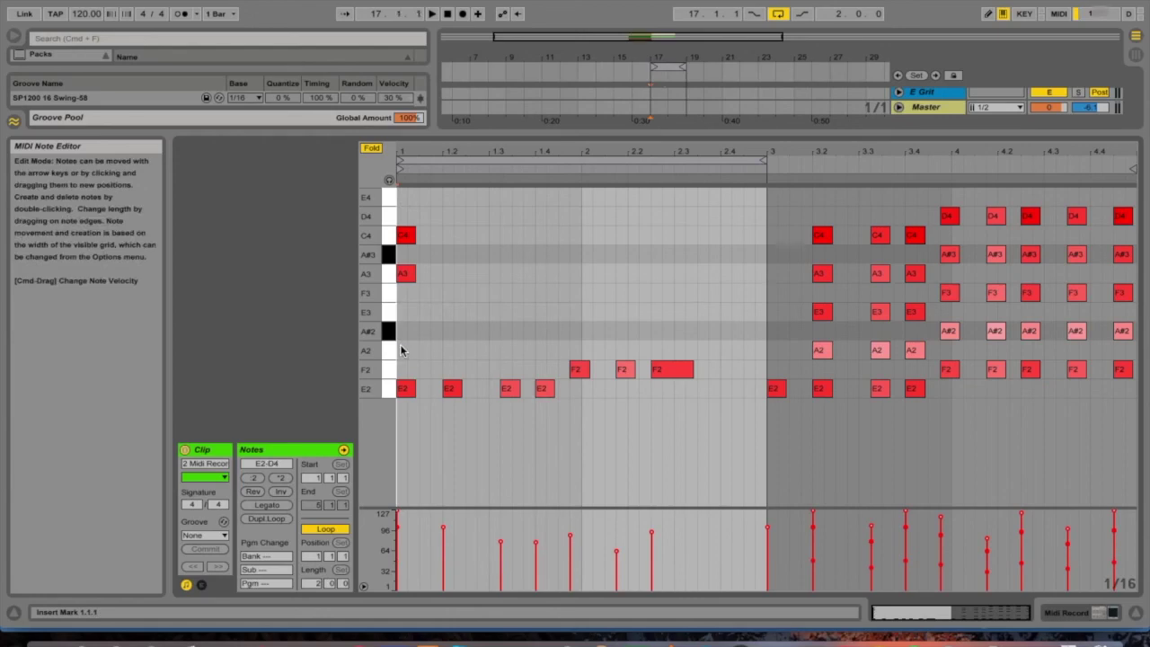
pyautogui.moveTo(432, 218); pyautogui.dragTo(406, 298)
pyautogui.press('Delete')
pyautogui.press('space')
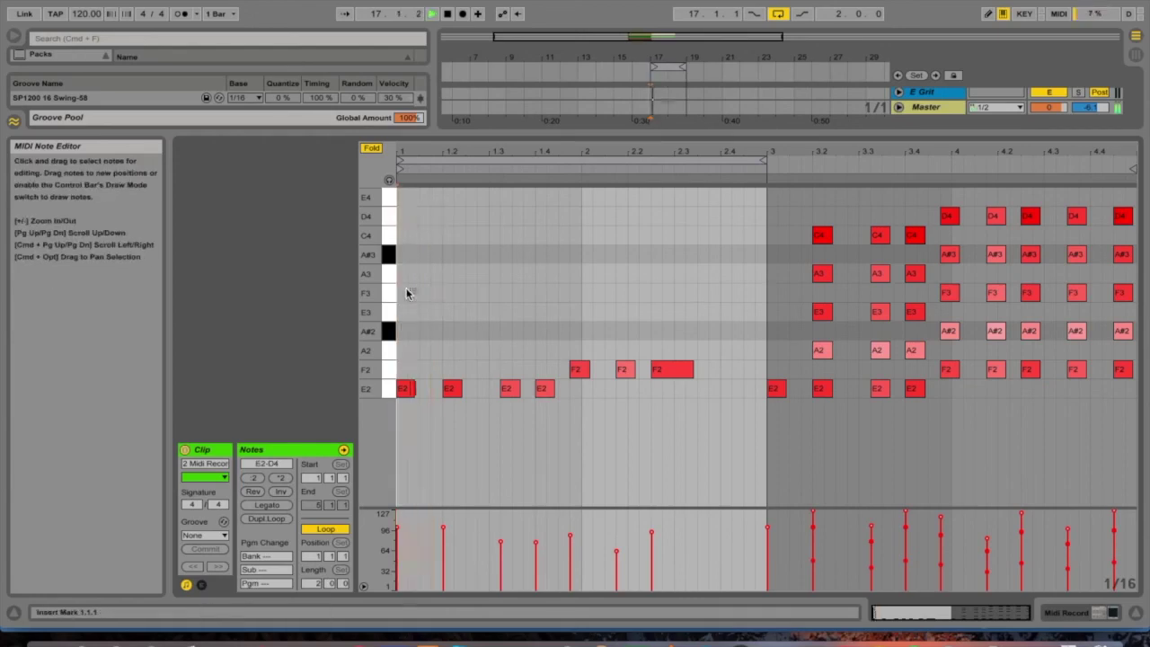
pyautogui.moveTo(459, 138); pyautogui.dragTo(438, 464)
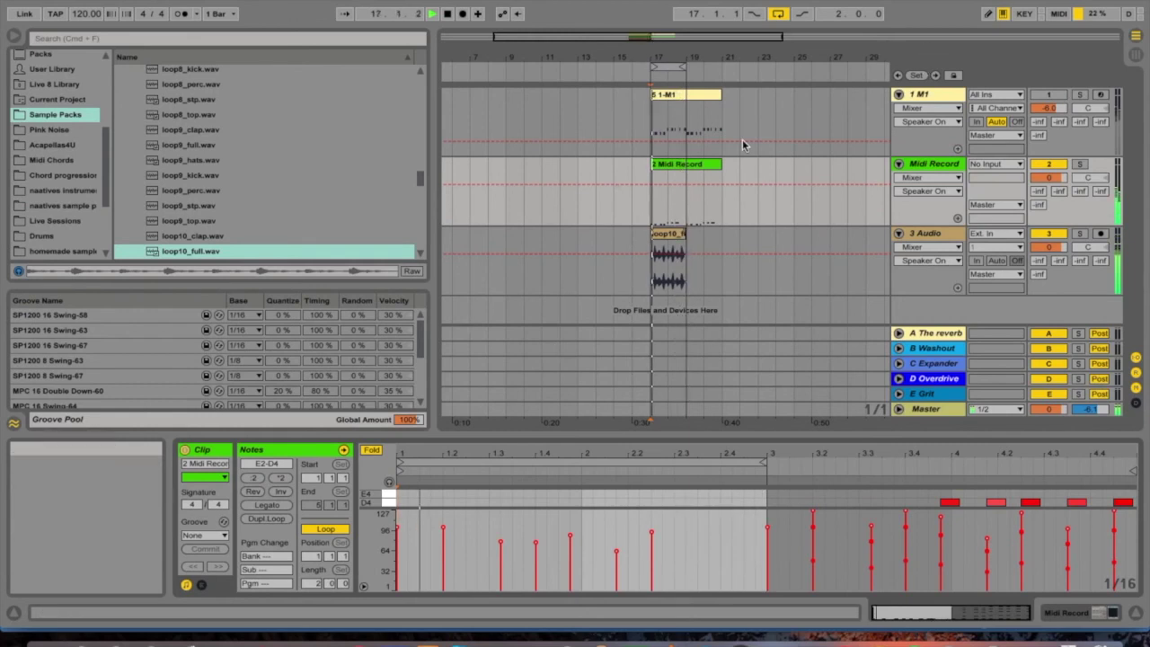
pyautogui.press('space')
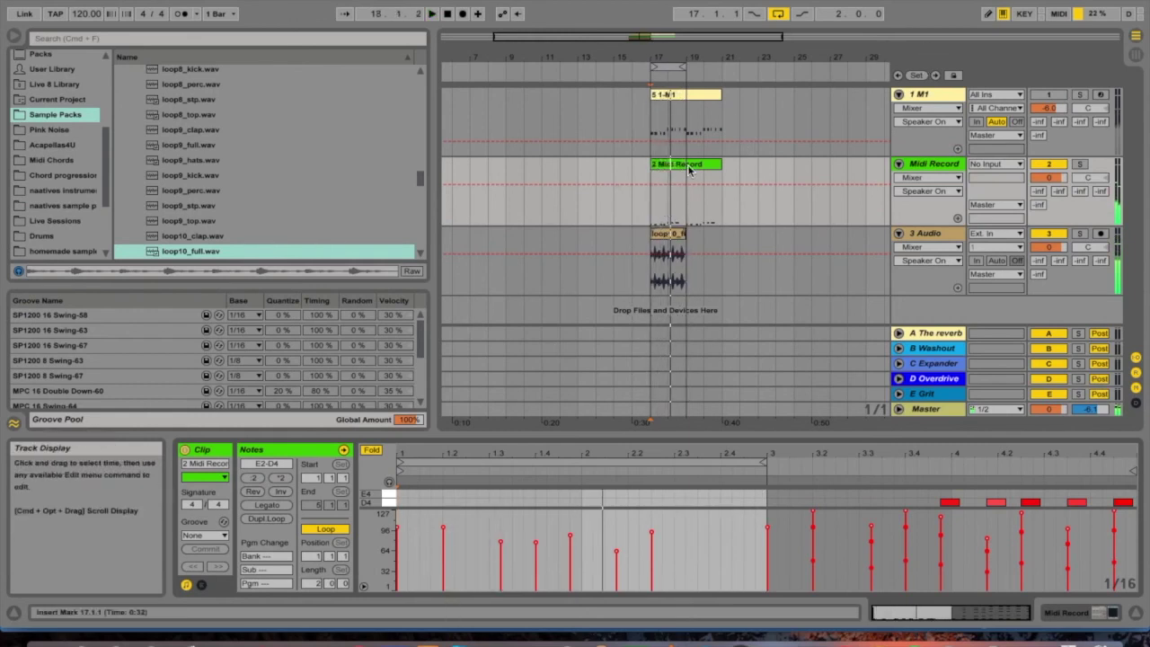
# - Show the M1 track's device chain and browse the MIDI effects
pyautogui.click(926, 95)
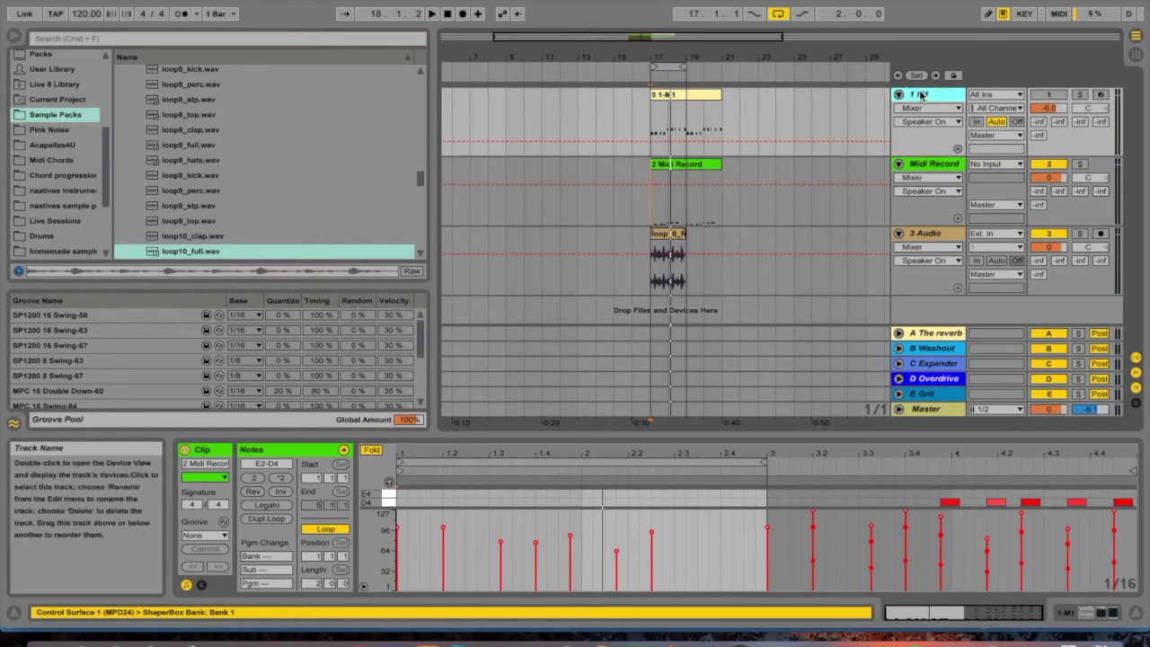
pyautogui.doubleClick(923, 95)
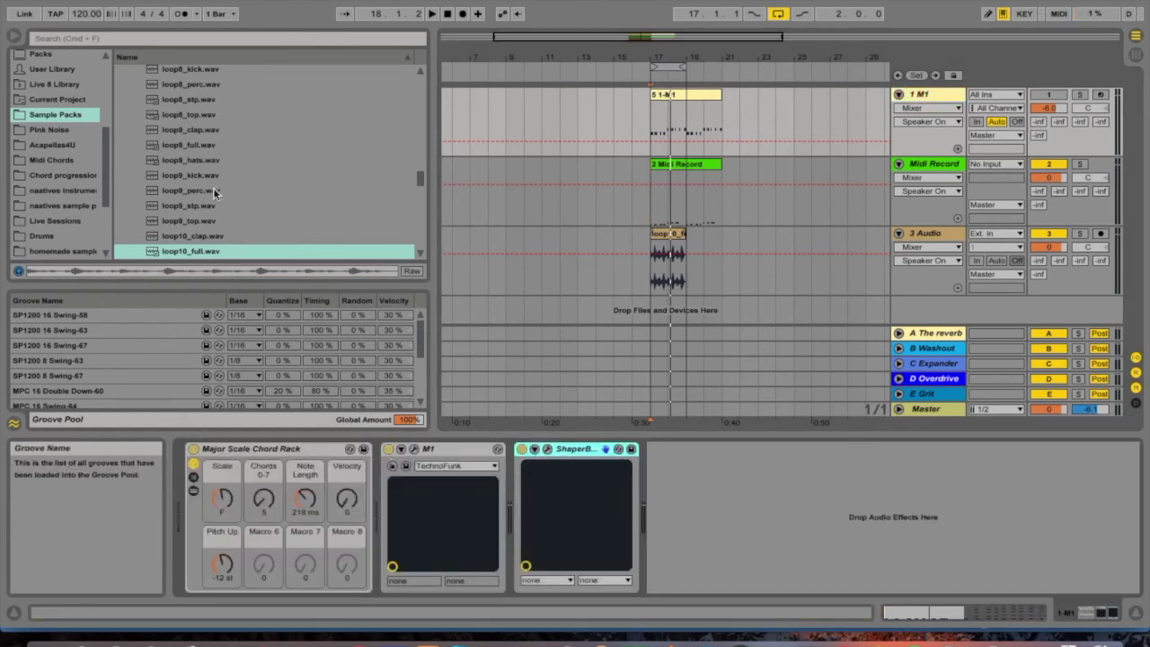
pyautogui.scroll(5, 53, 169)
pyautogui.click(52, 133)
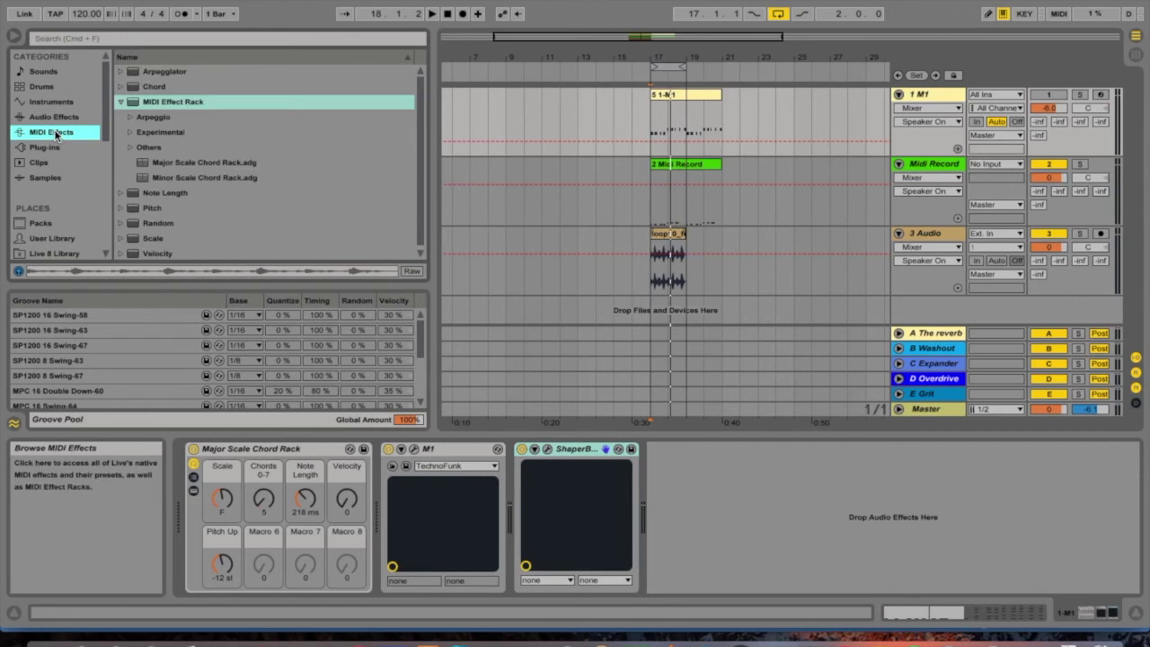